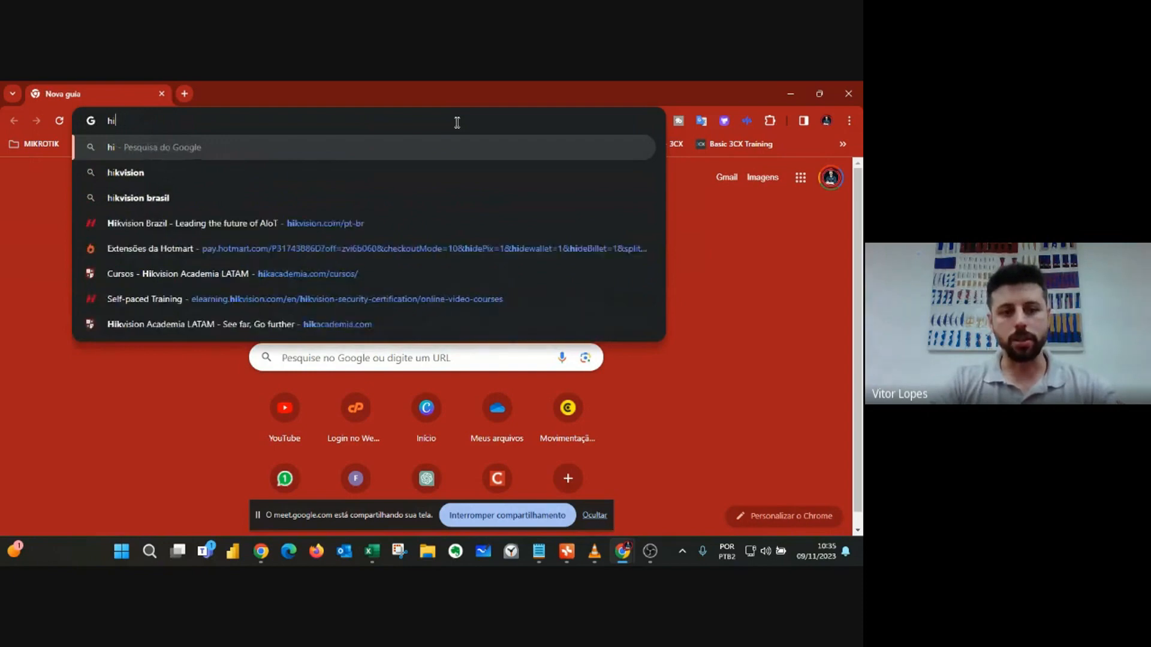
Search the web for the Hikvision hiktool designer, open the HiTools Designer project page and hide the screen-sharing notice
type("hik")
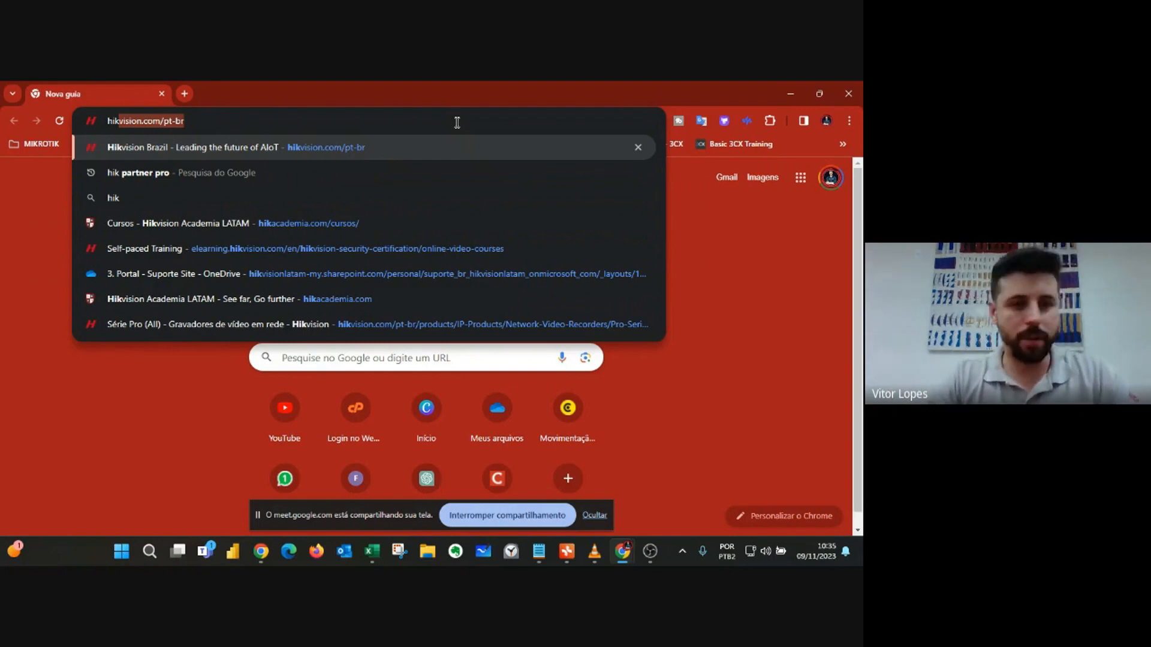
key("BackSpace")
type("vision")
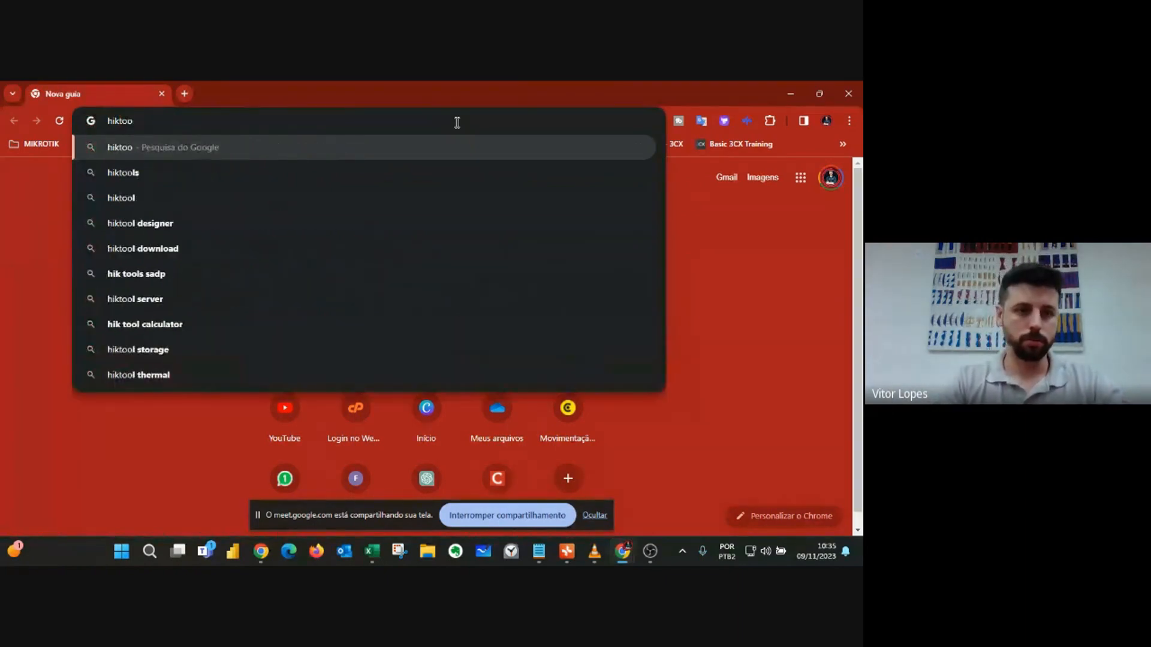
key("BackSpace")
key("BackSpace")
key("BackSpace")
key("BackSpace")
key("BackSpace")
key("BackSpace")
key("BackSpace")
key("BackSpace")
key("Down")
key("Down")
key("Return")
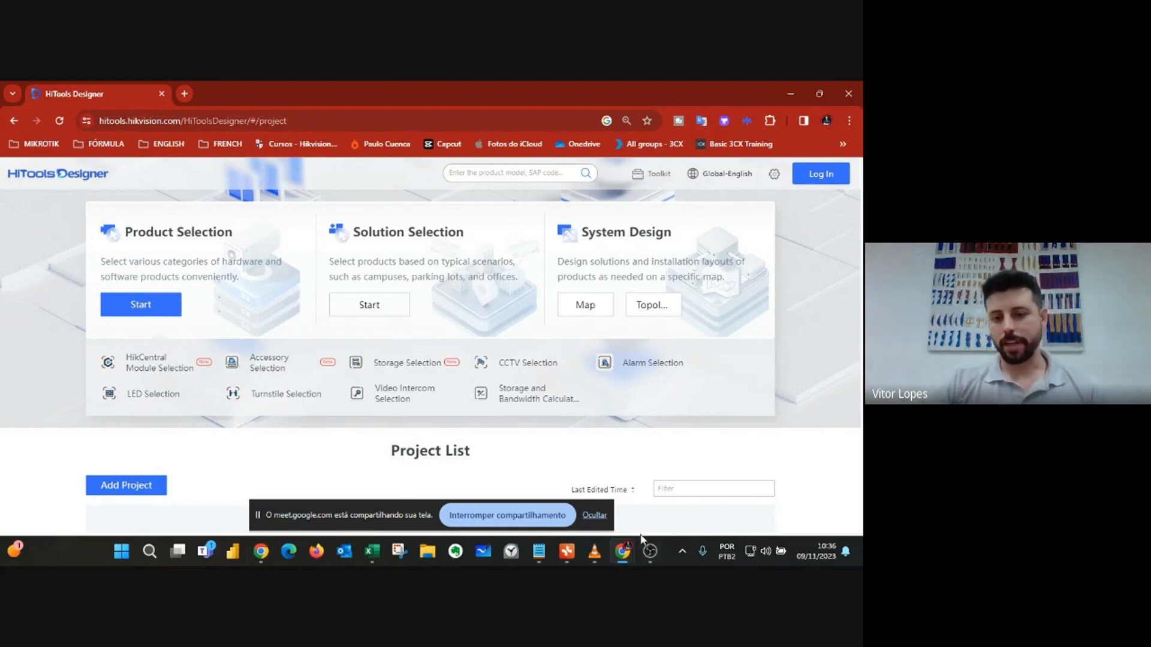
left_click(595, 515)
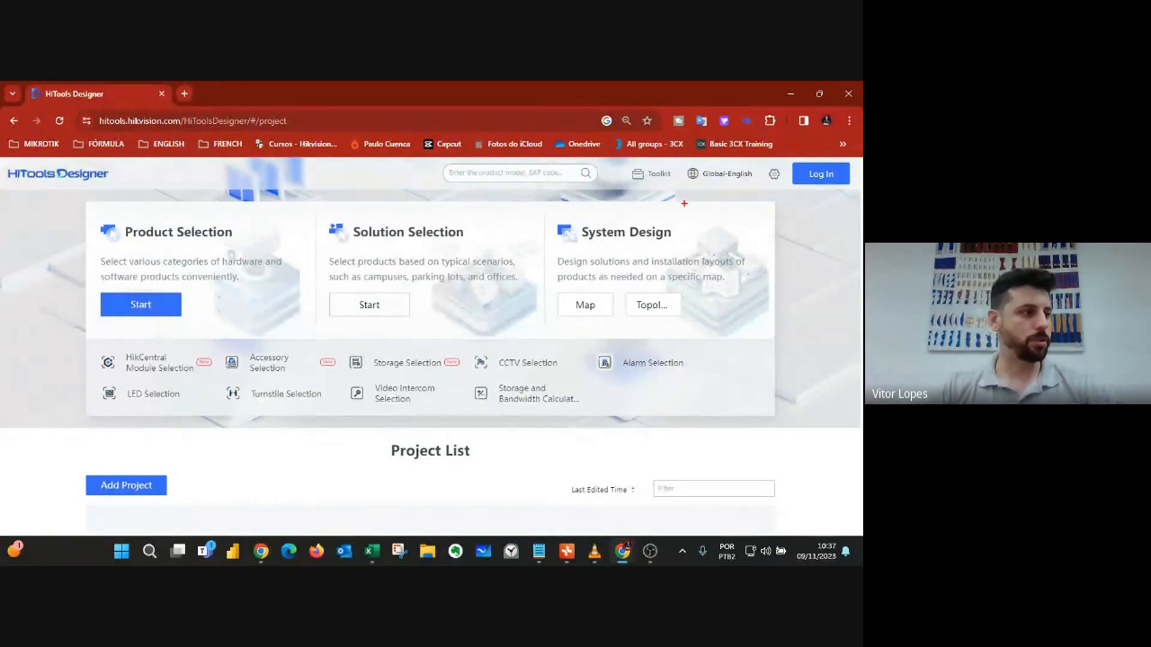
Open the Storage and Bandwidth Calculator from the toolkit and point out its device-adding area
left_click_drag(663, 185, 692, 246)
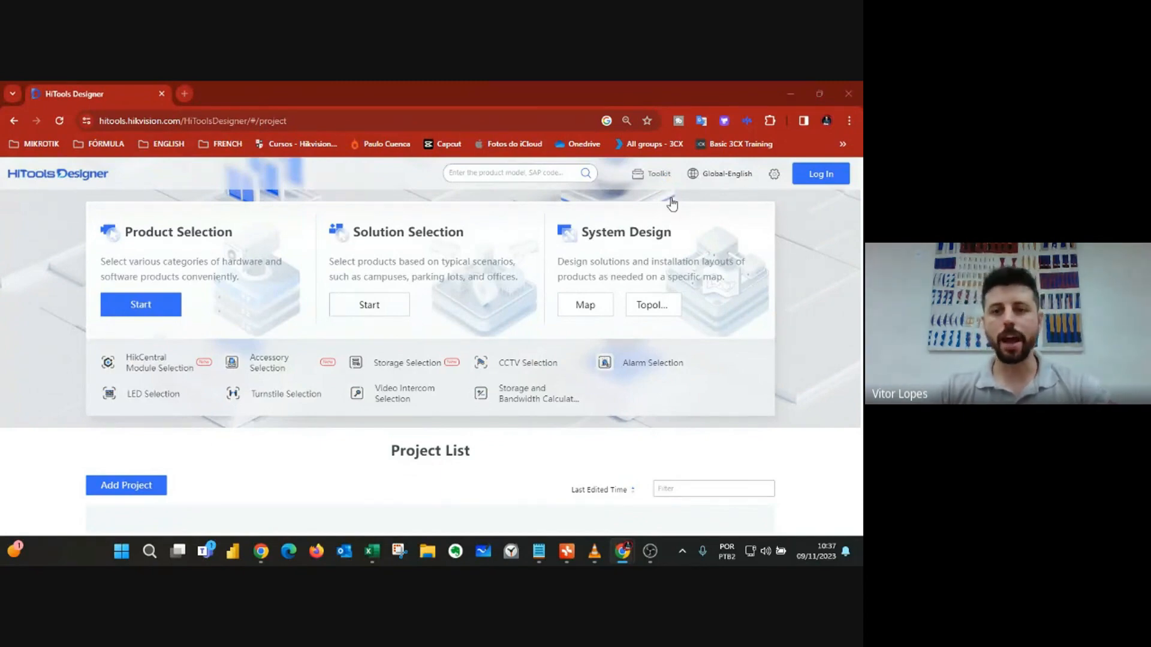
mouse_move(661, 180)
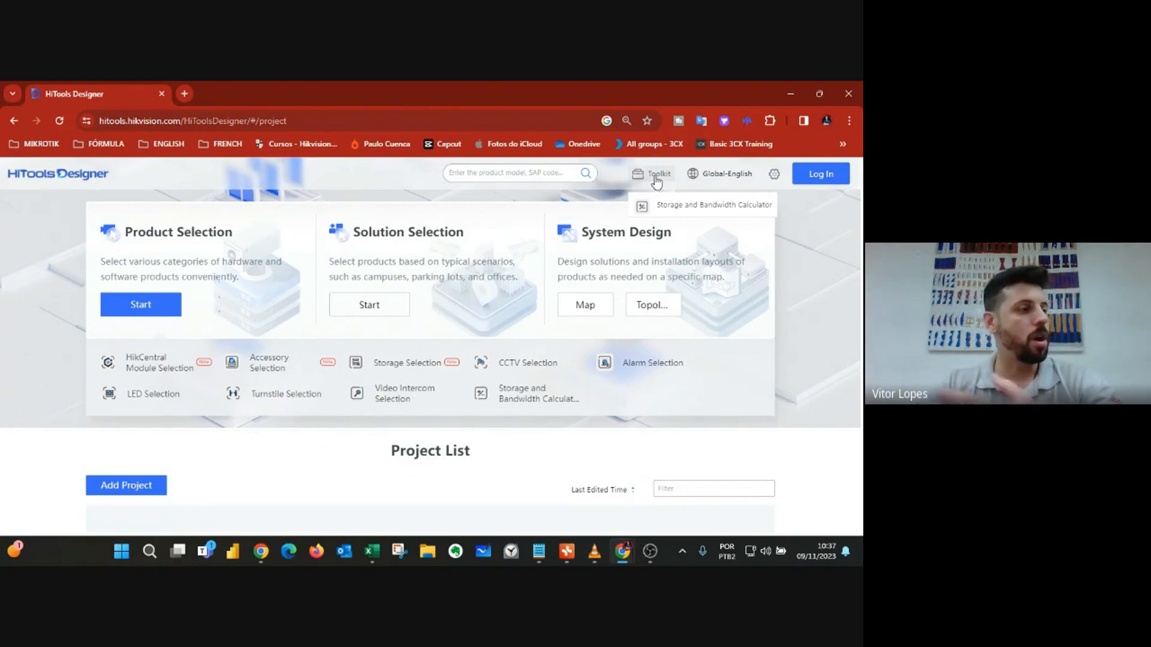
left_click(680, 207)
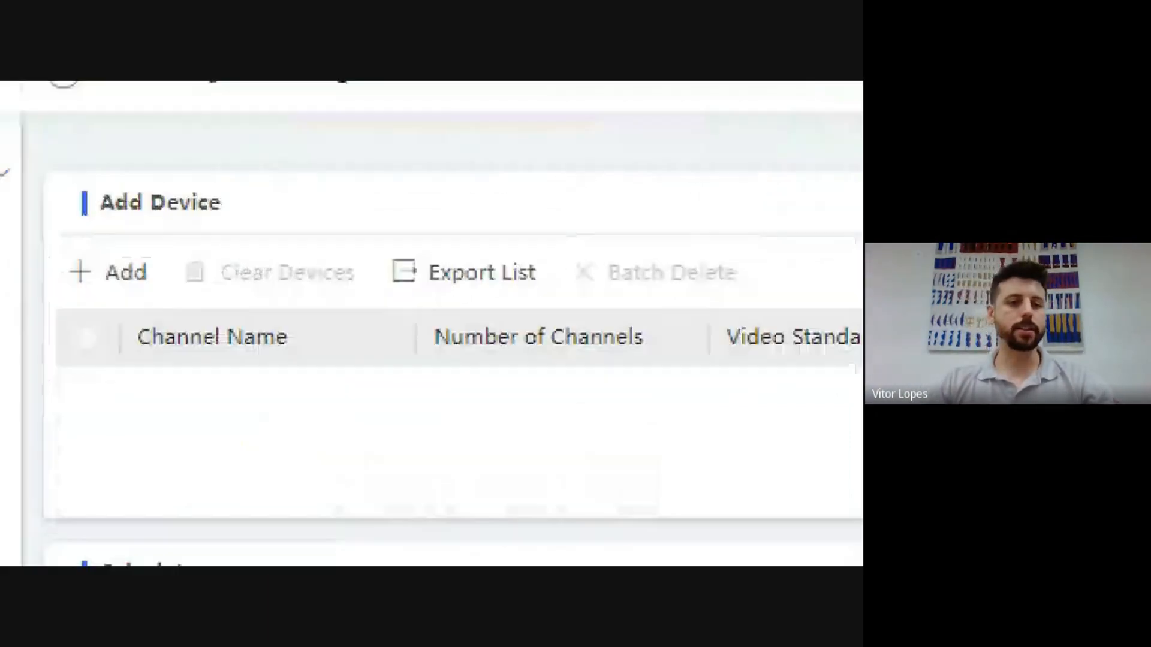
left_click(148, 292)
mouse_move(66, 303)
left_mouse_down()
mouse_move(162, 307)
mouse_move(48, 270)
mouse_move(86, 304)
left_mouse_up()
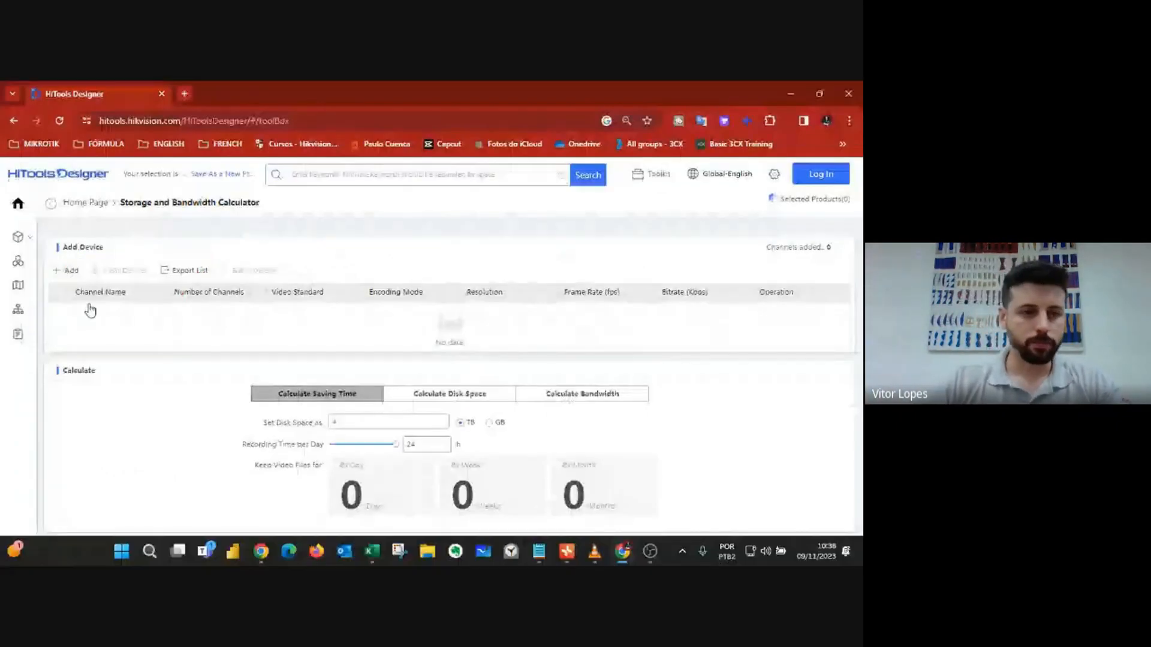
Add a device entry with 4 channels and set its video standard to NTSC
left_click(70, 270)
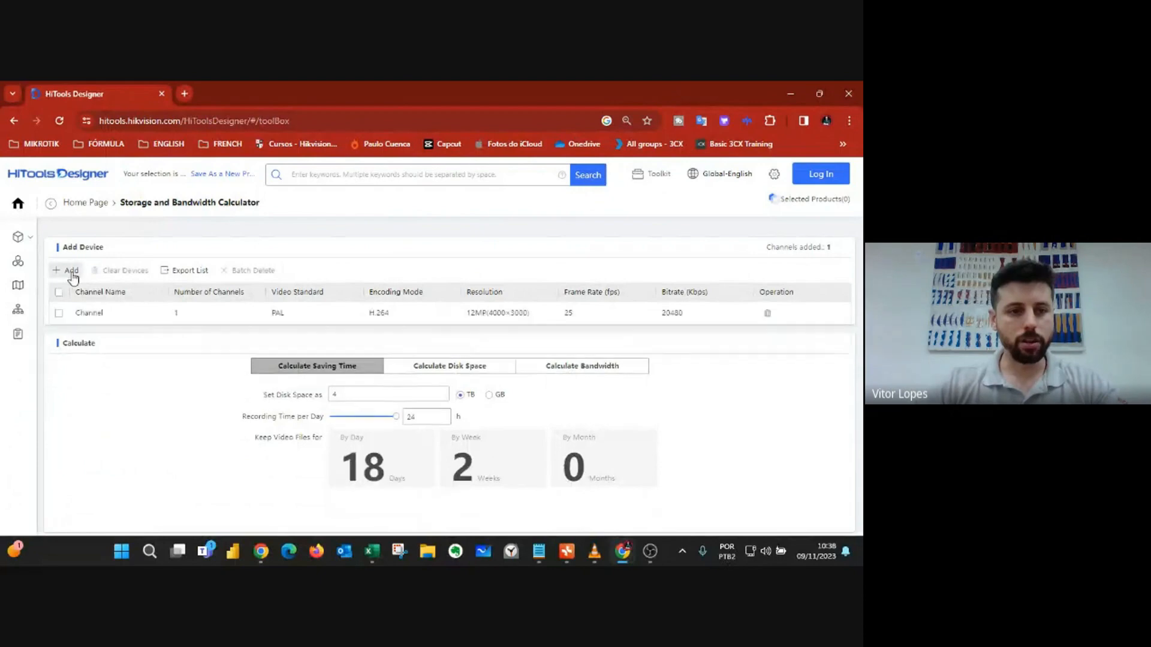
left_click(94, 313)
left_click(198, 314)
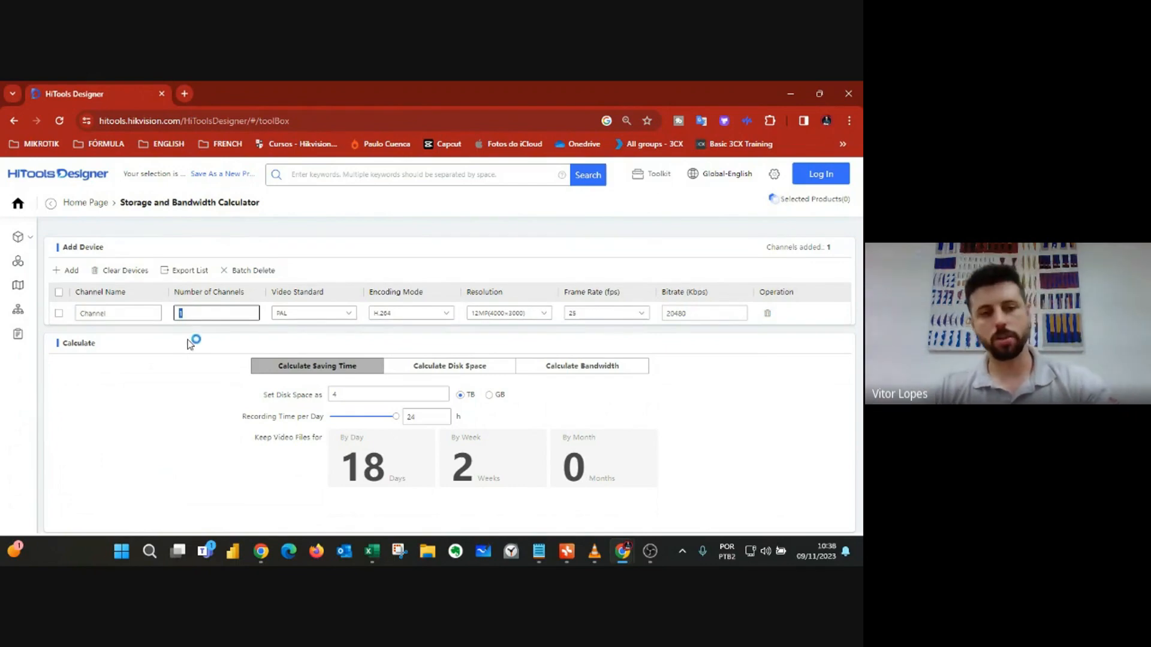
type("4")
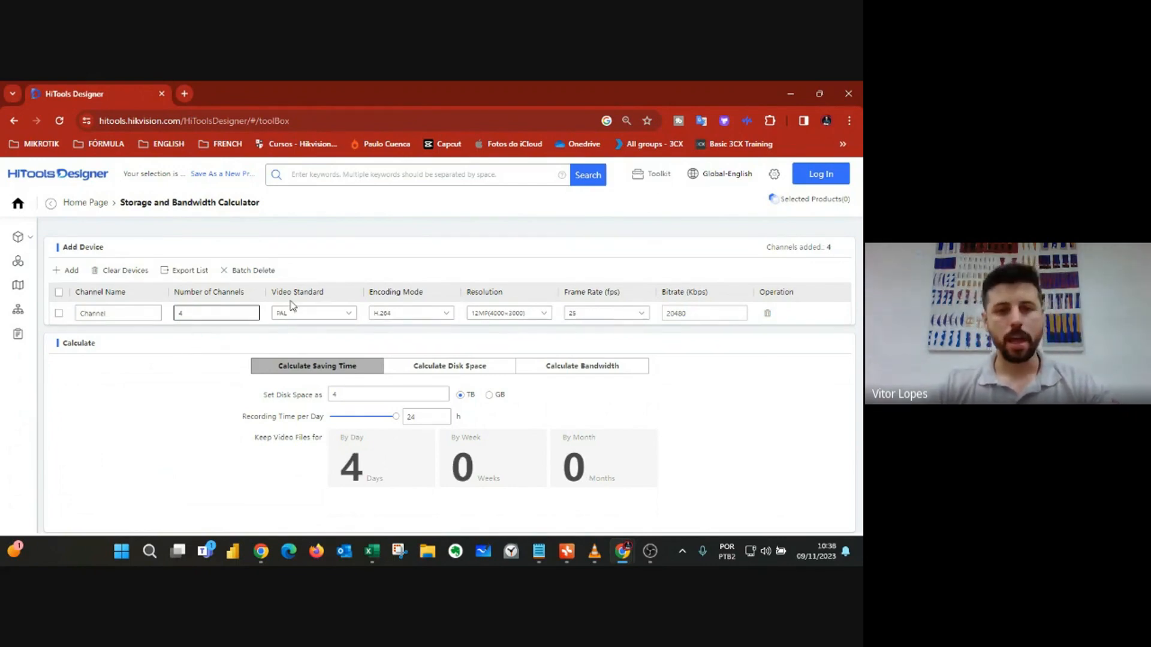
left_click(348, 314)
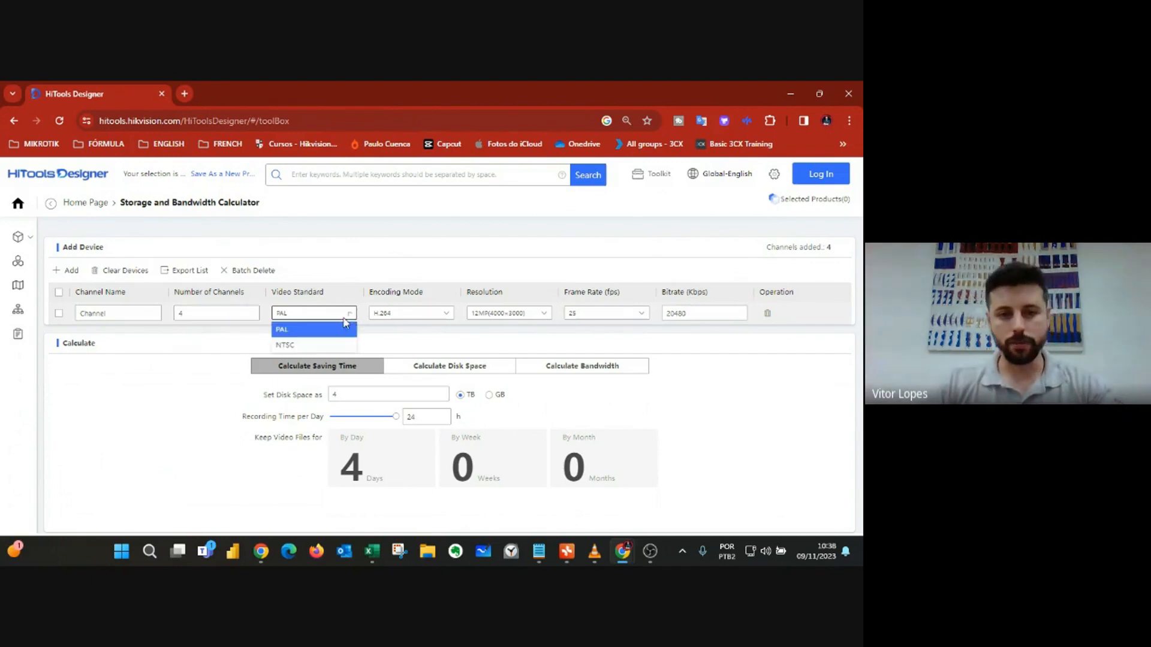
left_click(297, 346)
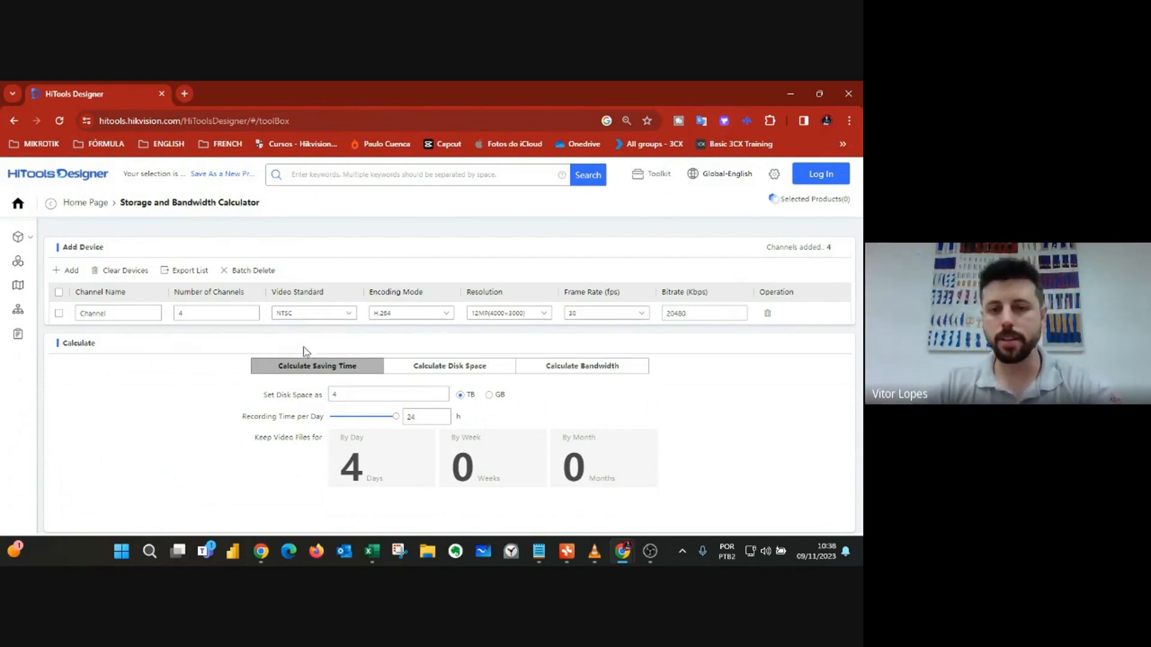
Review the encoding mode options for the device entry and set its resolution to 1080P (1920×1080)
left_click(411, 313)
left_click(460, 333)
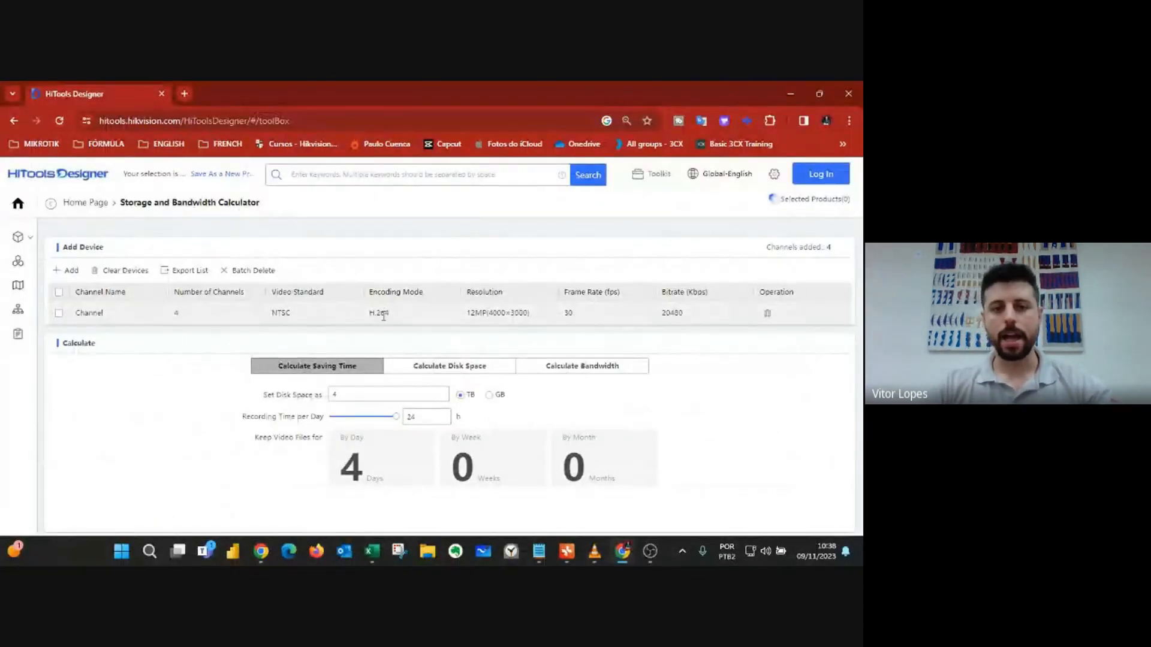
left_click(386, 318)
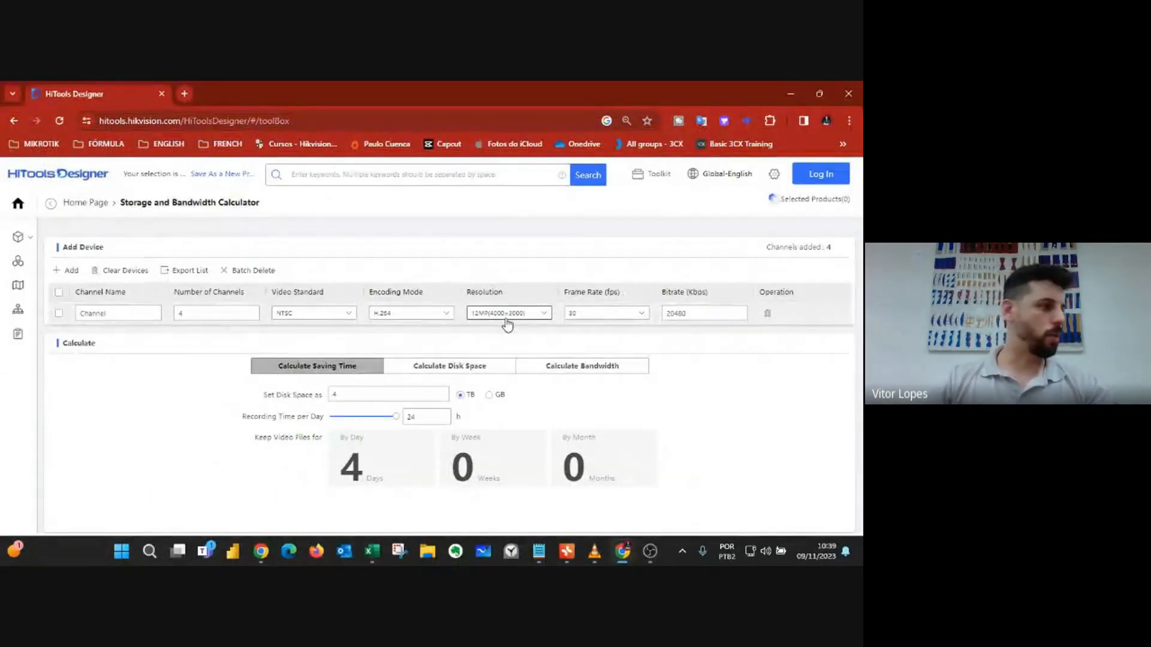
left_click(480, 280)
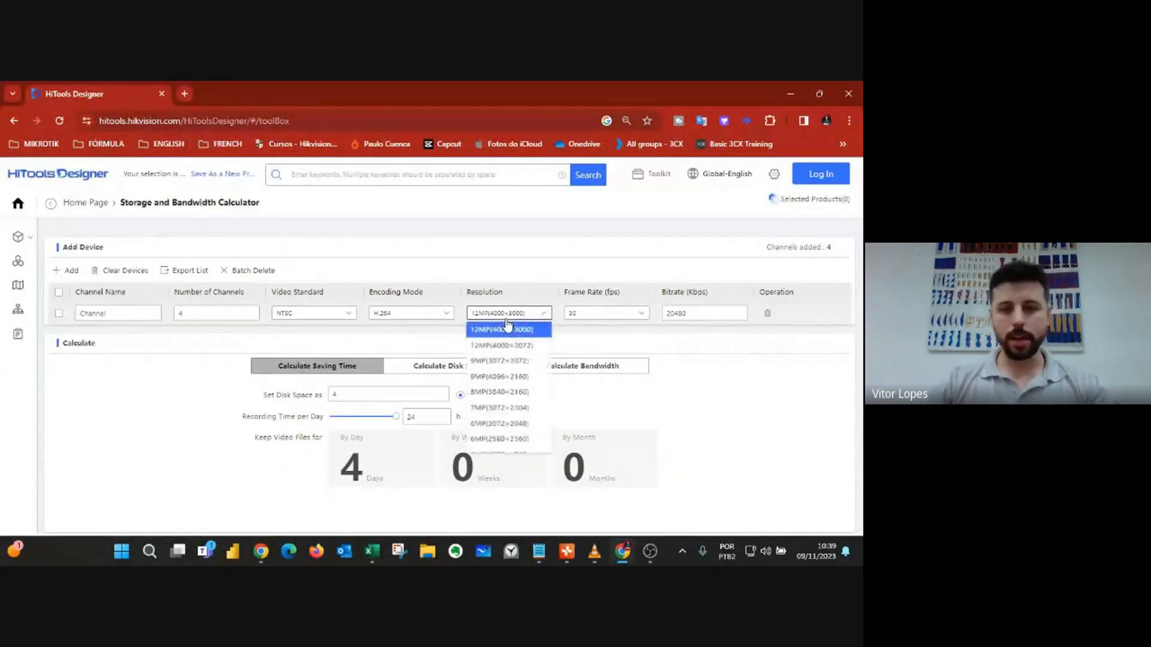
scroll(498, 414, "down", 5)
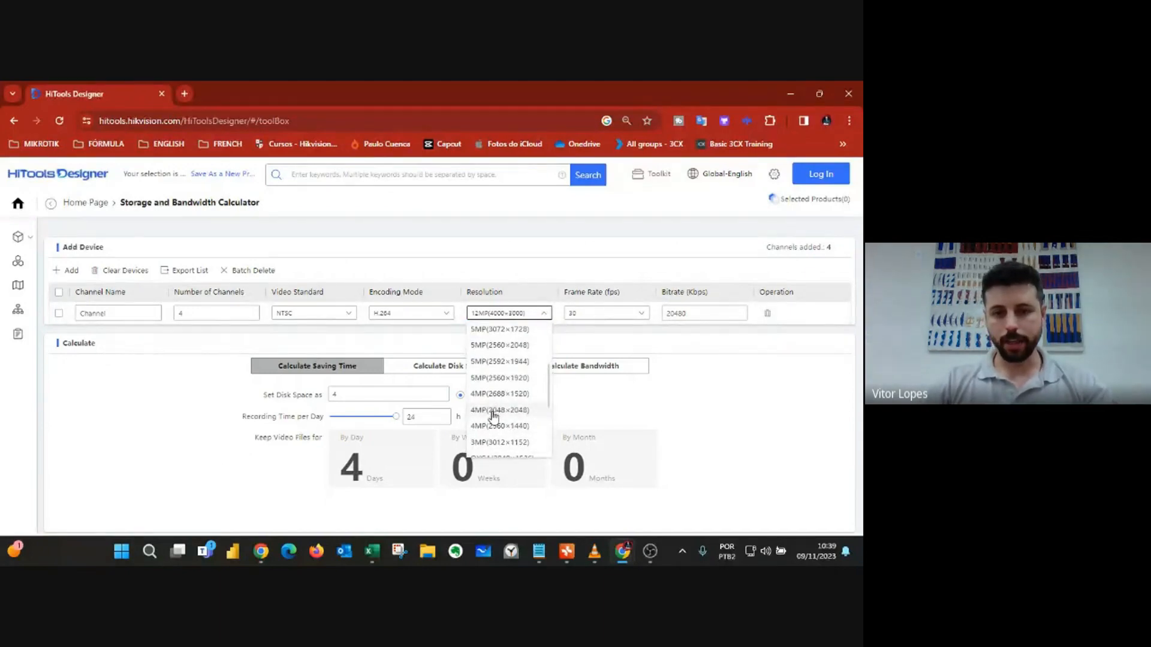
left_click(492, 419)
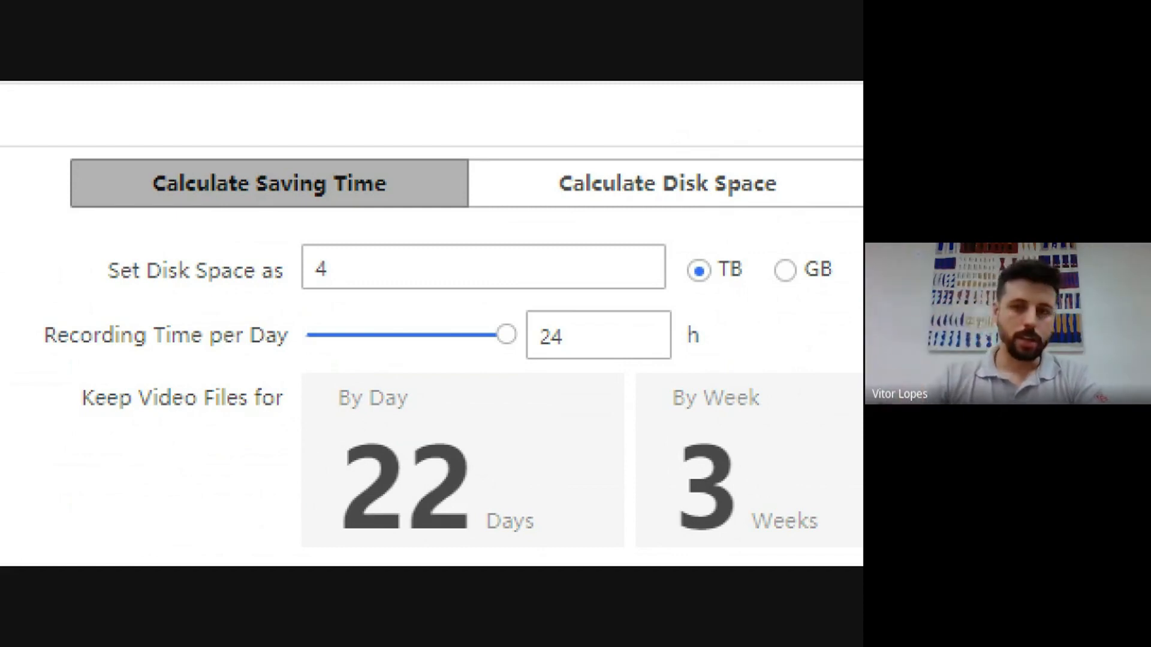
In the saving time calculation, set the disk space to 2 TB and the recording time per day to 8 hours
double_click(309, 267)
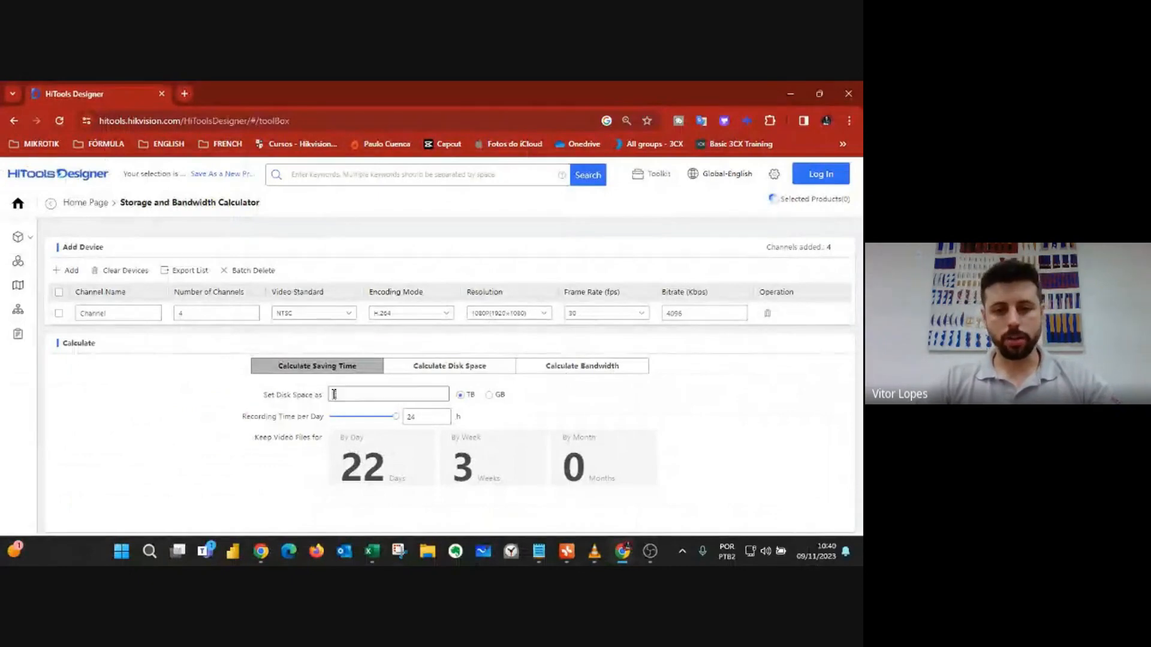
type("2")
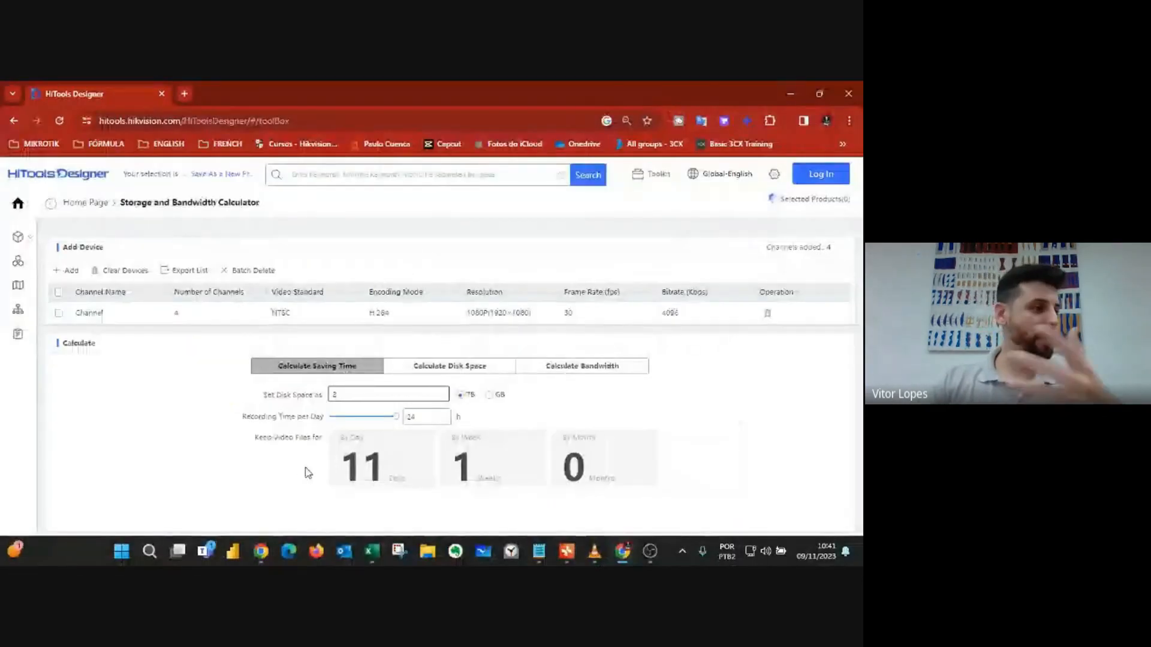
double_click(409, 417)
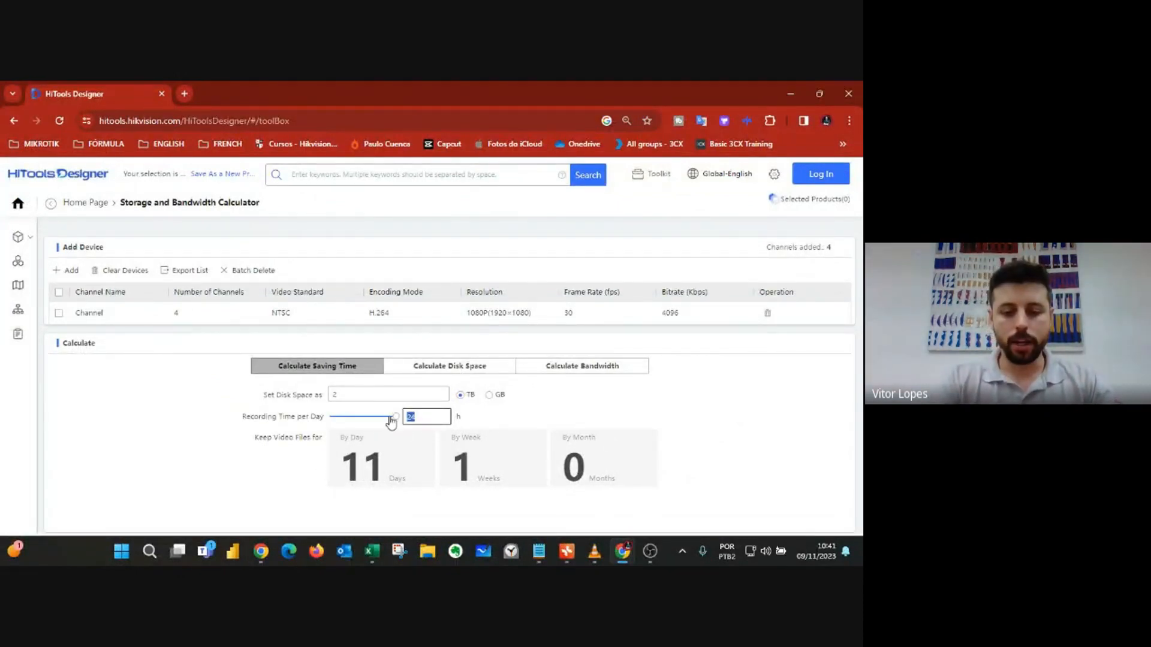
type("8")
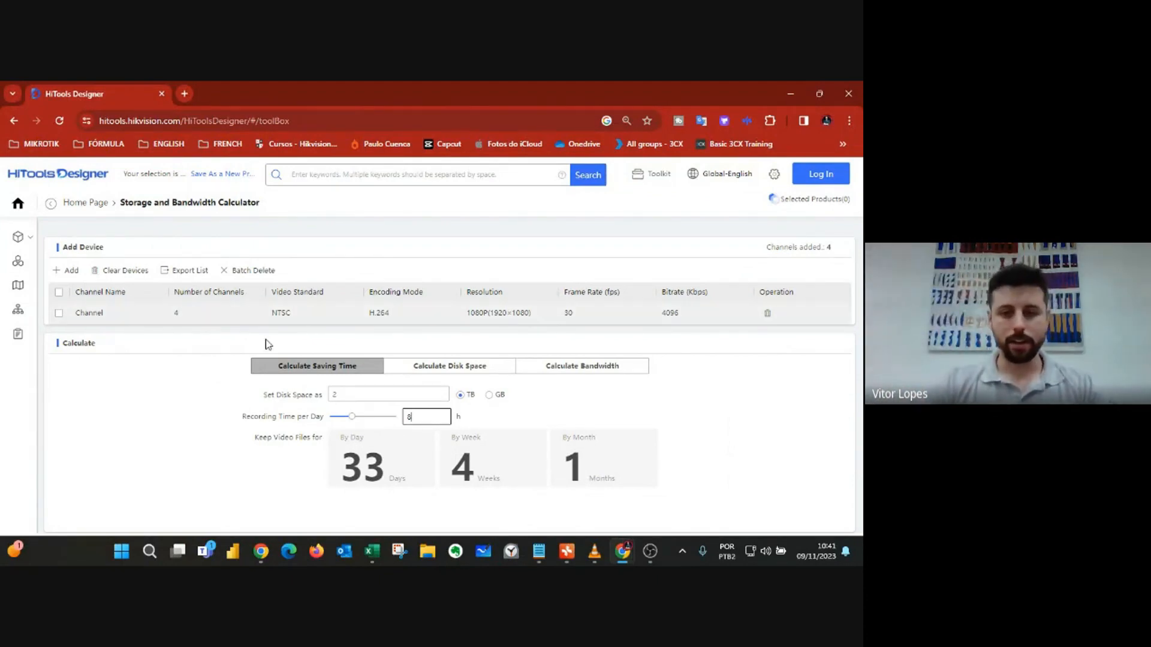
Set the recording time per day to 24 hours and switch to the bandwidth calculation
left_click(396, 417)
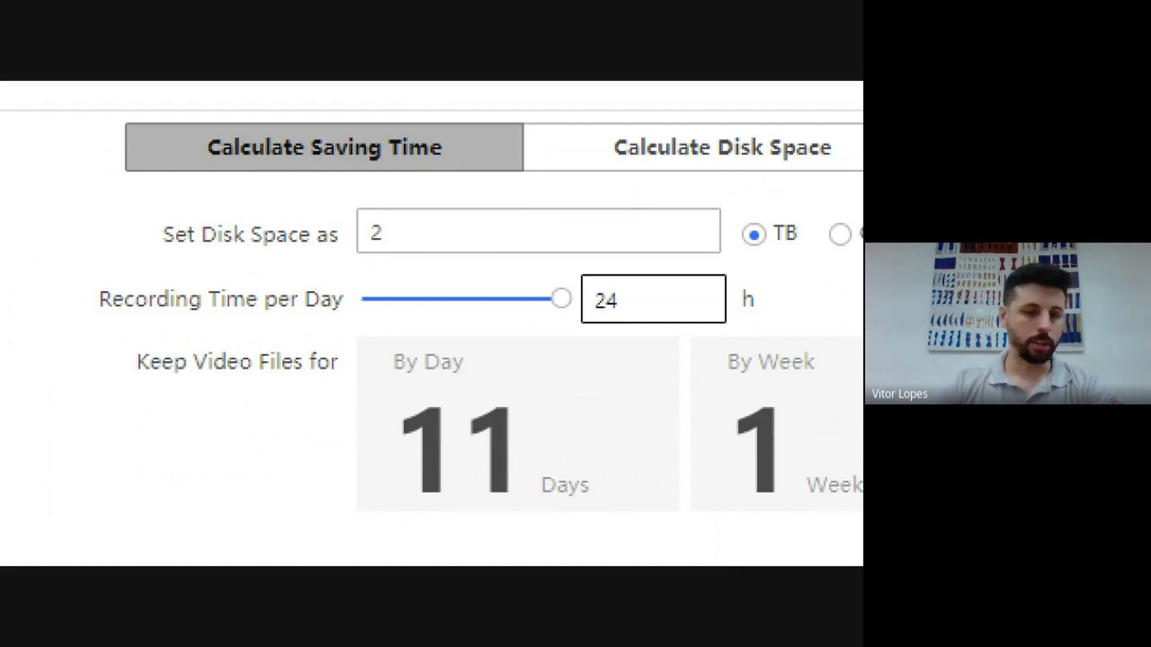
mouse_move(387, 202)
left_mouse_down()
mouse_move(340, 251)
mouse_move(397, 207)
left_mouse_up()
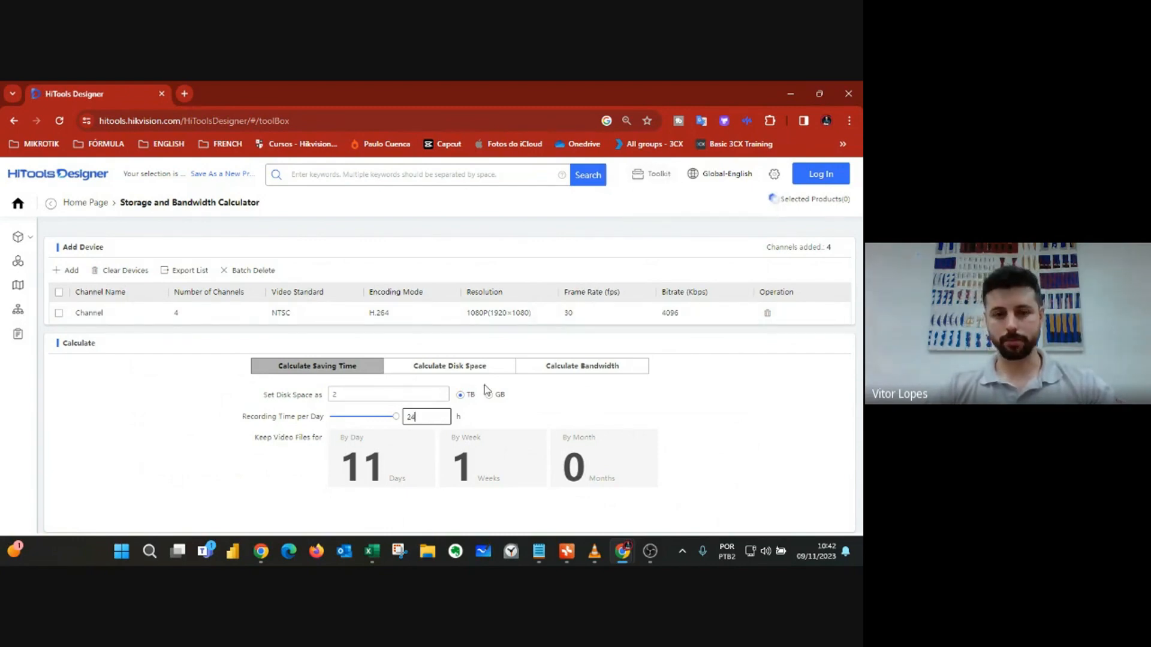
left_click(564, 368)
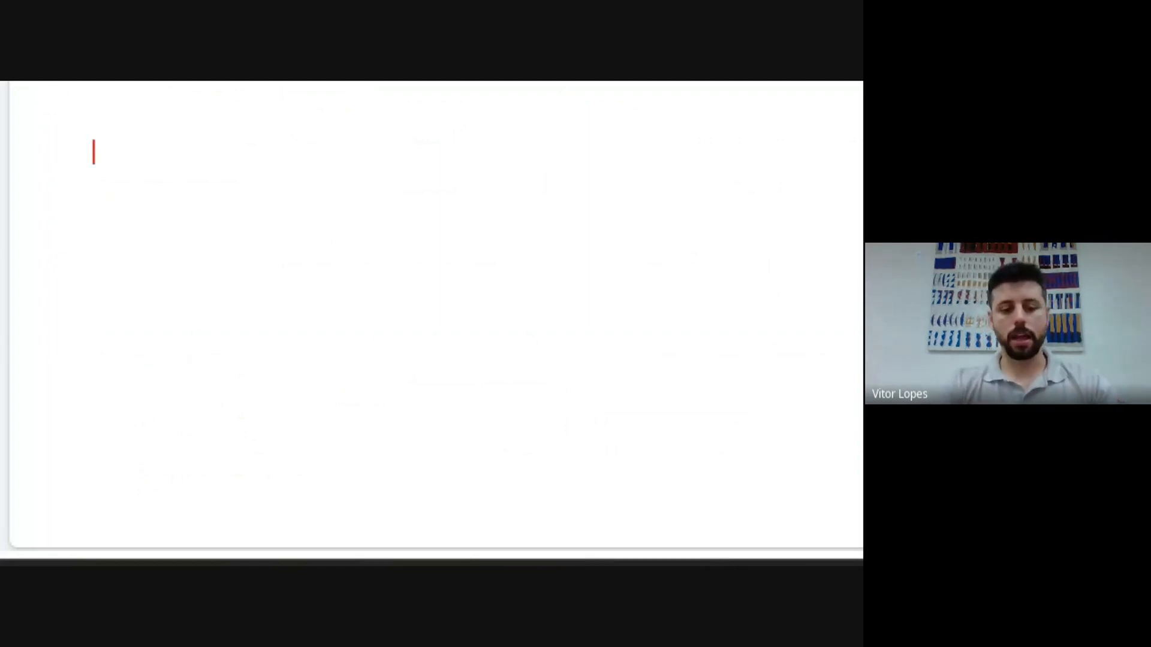
Write the on-screen note "4x 2MP" with "cada uma gasta 4Mbps" two lines below it
type("4x 2MP")
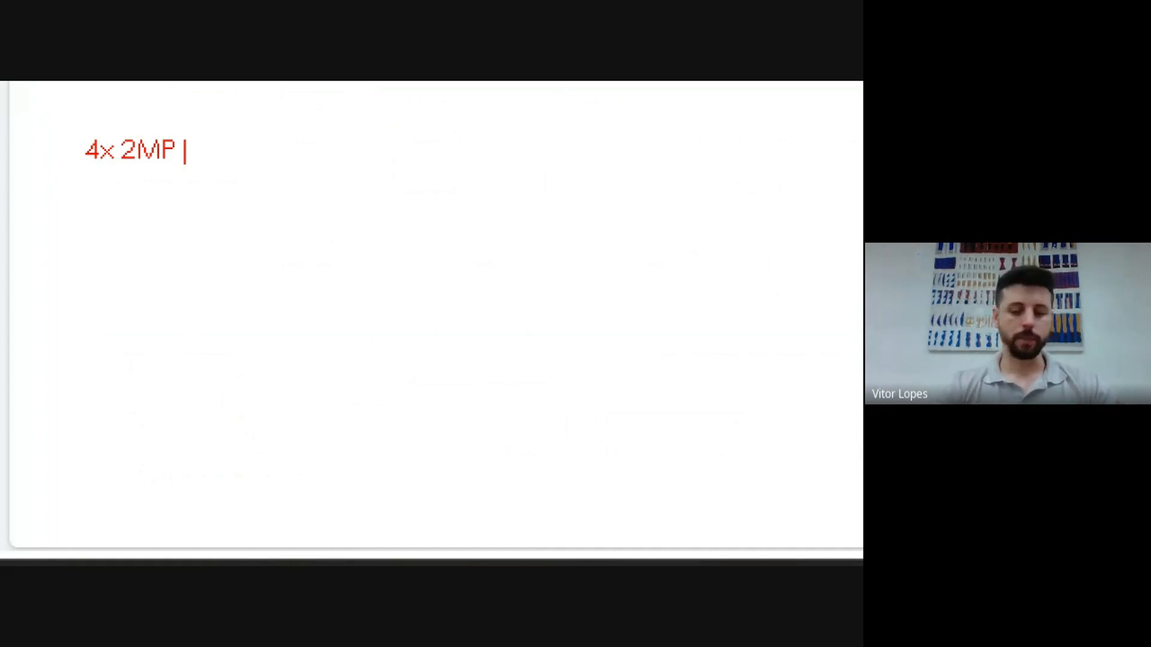
key("Return")
key("Return")
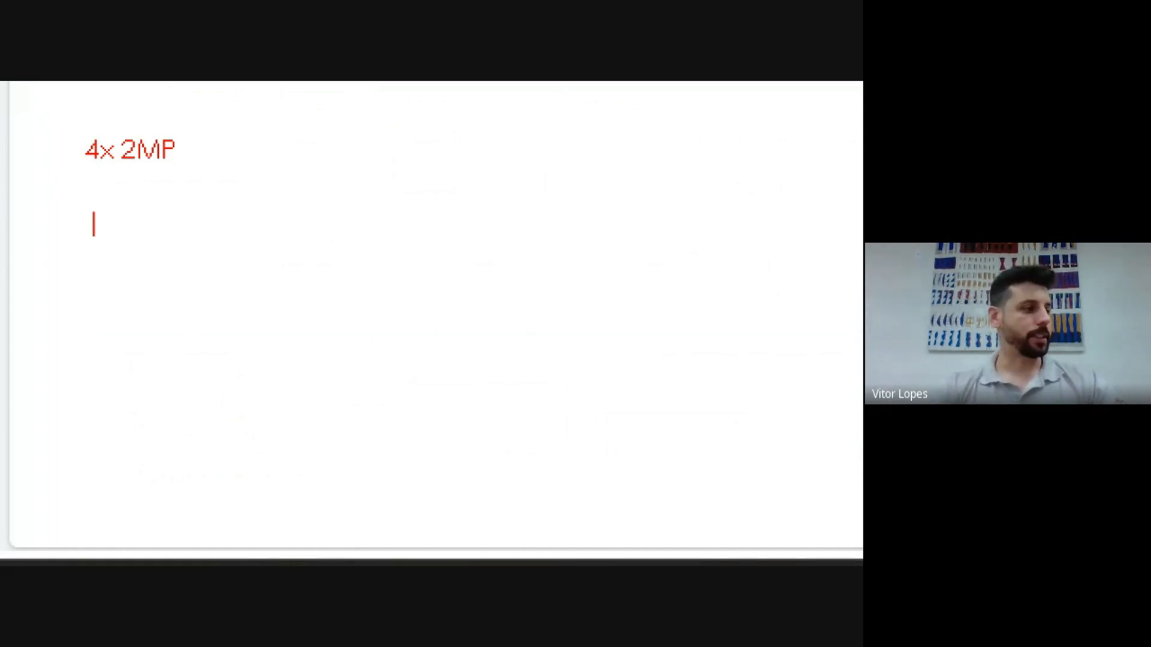
type("cada uma ")
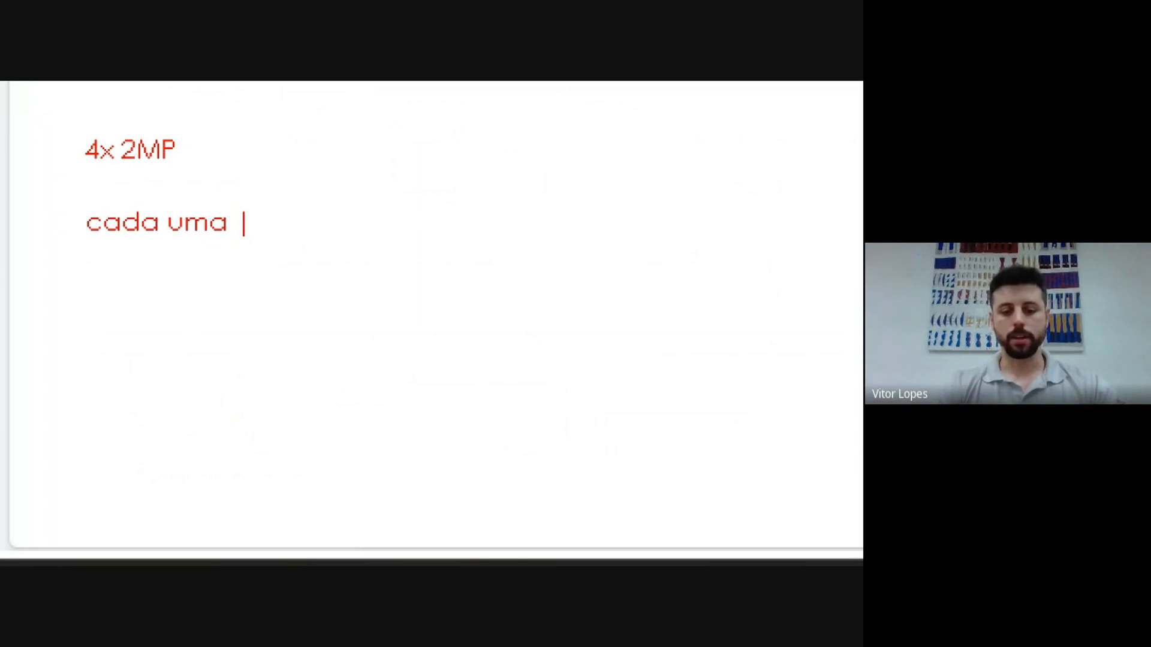
type("gasta")
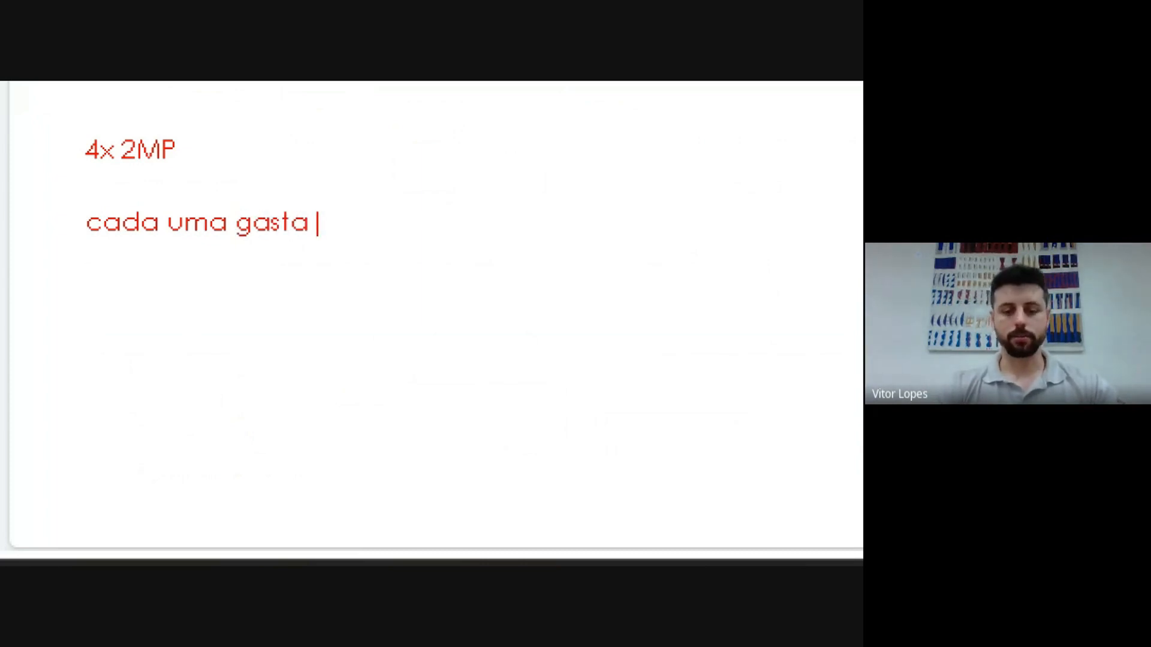
type(" e")
key("BackSpace")
type("4")
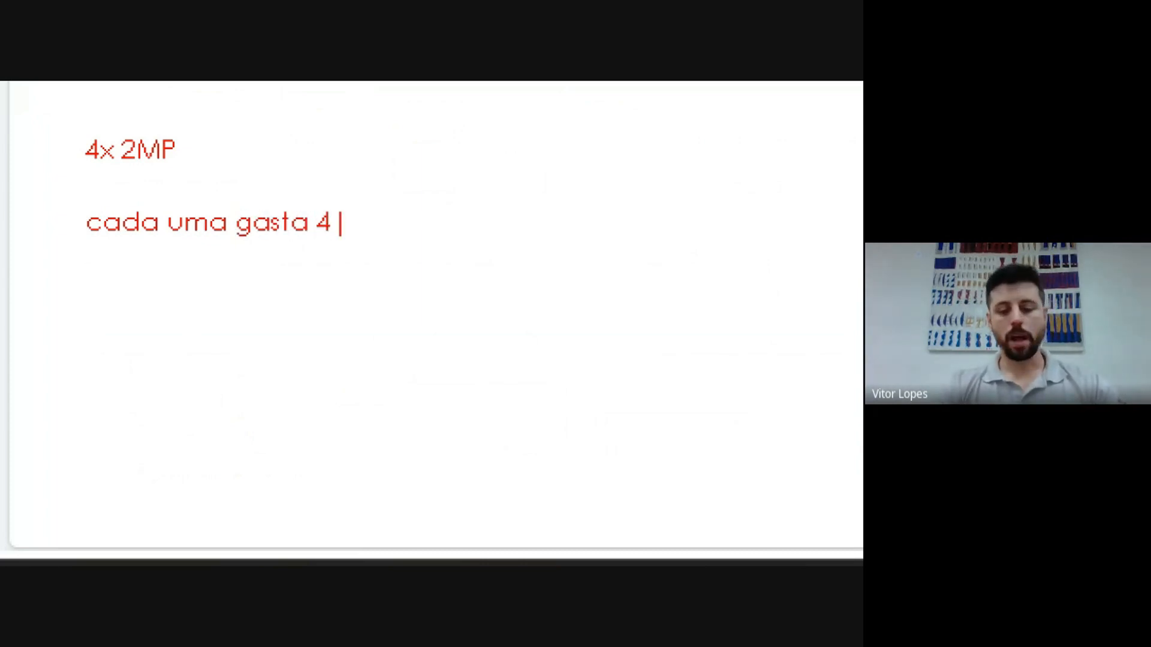
type("Mbps")
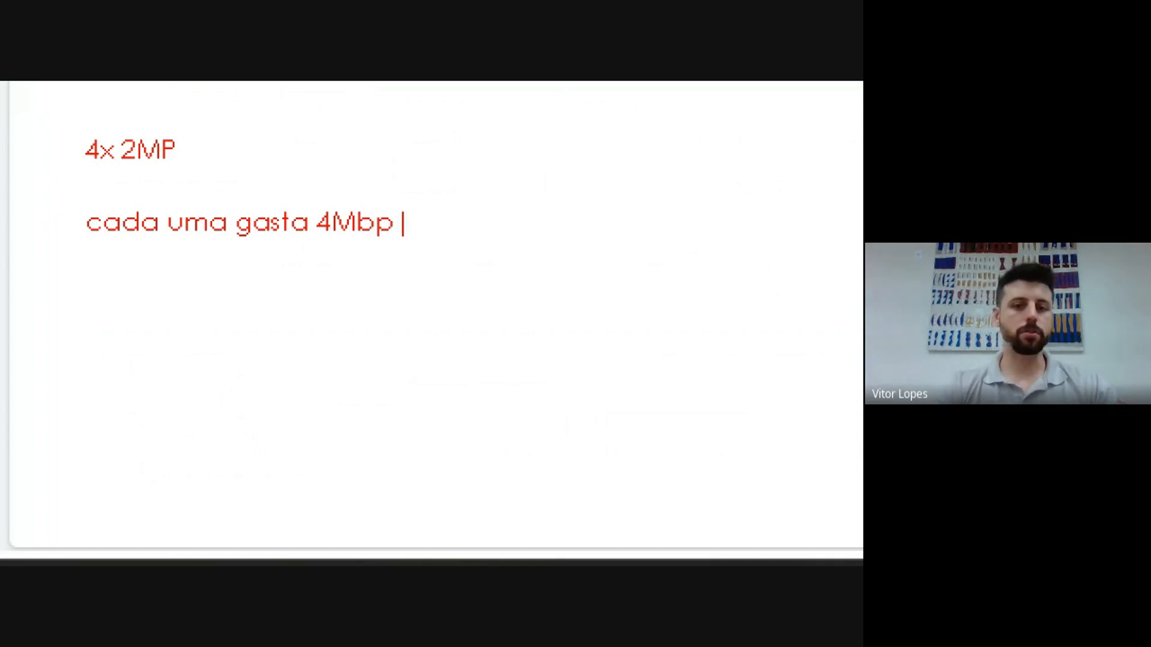
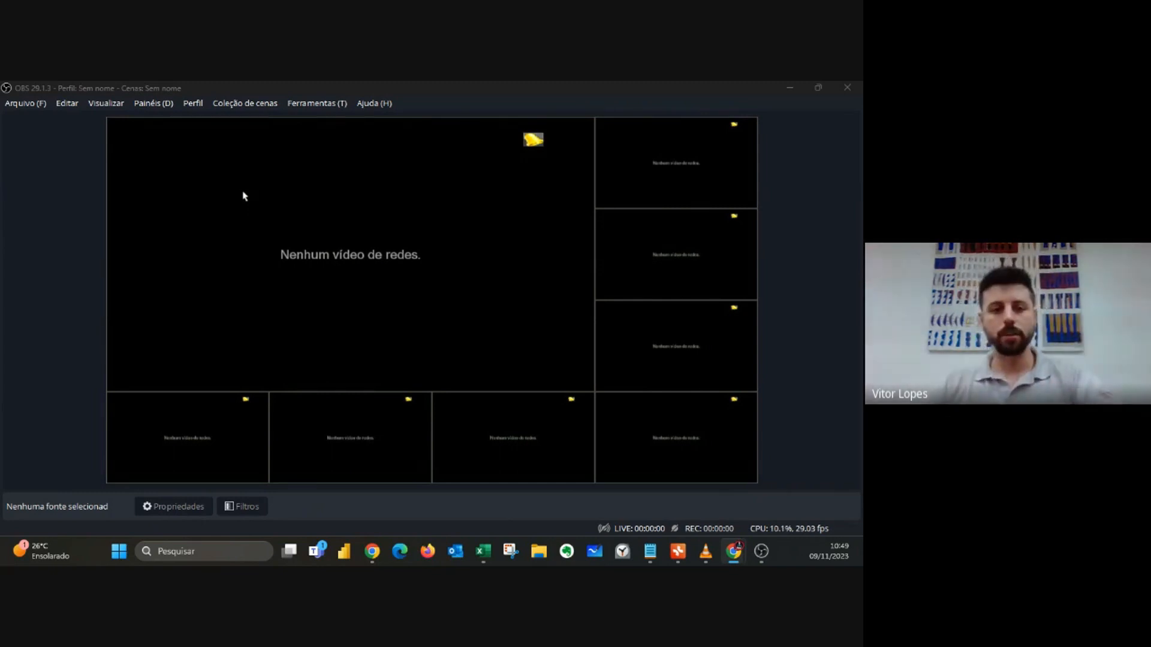
In the NVR interface shown in OBS, open the main menu and log in as admin with the unlock pattern
right_click(354, 234)
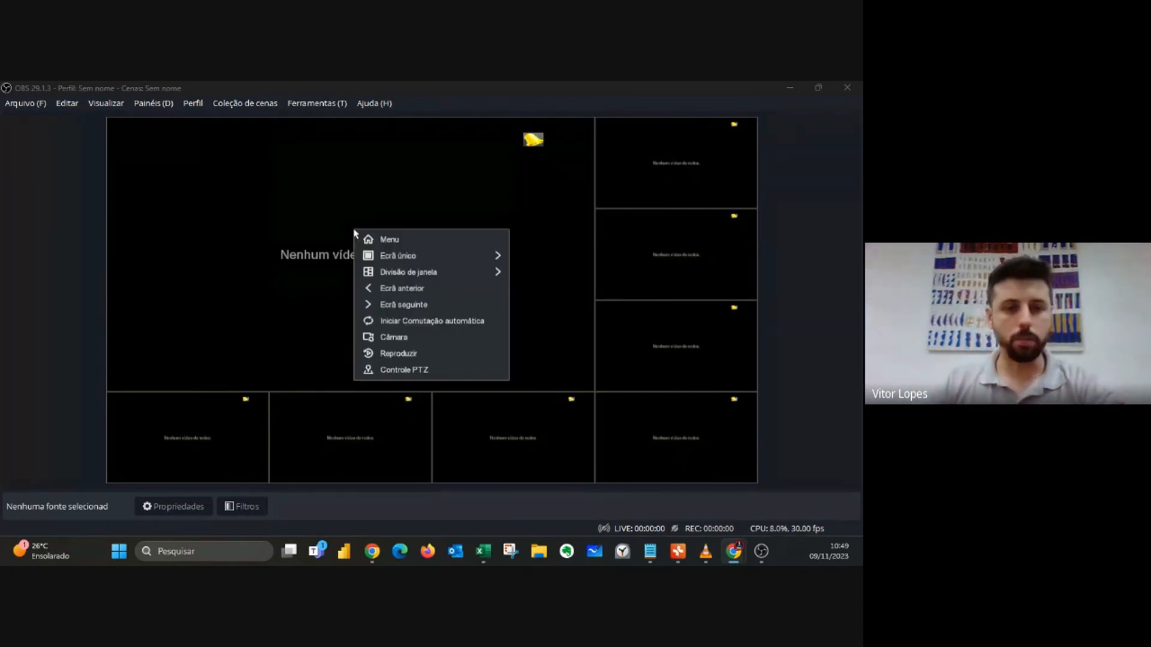
left_click(387, 239)
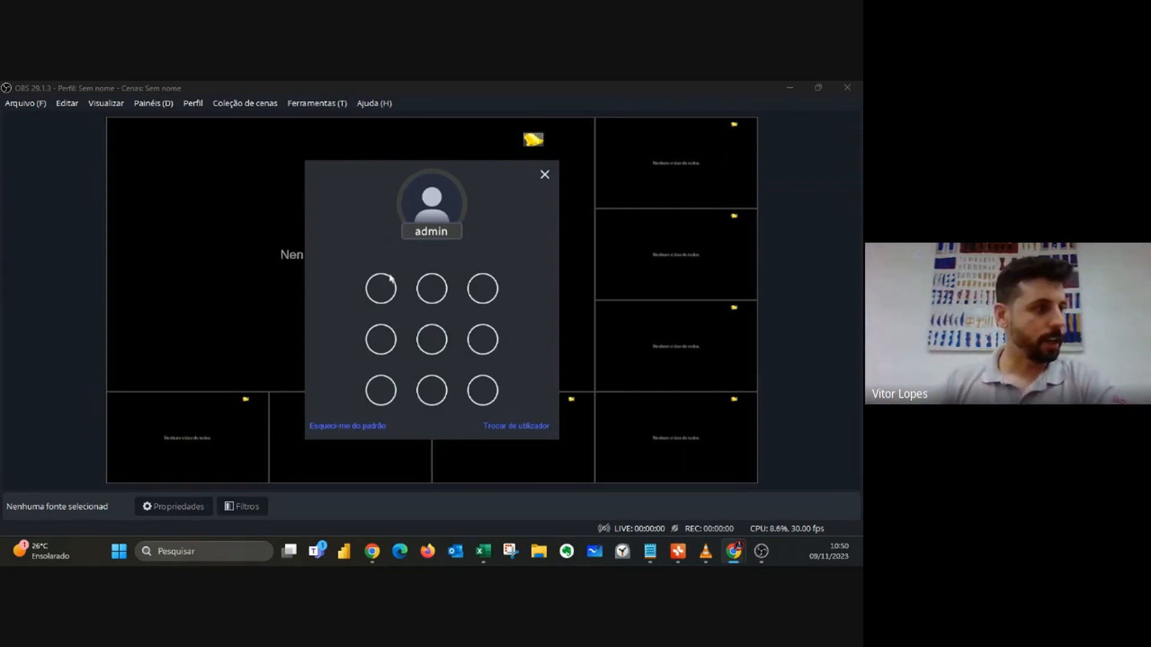
mouse_move(381, 289)
left_mouse_down()
mouse_move(383, 403)
mouse_move(475, 390)
left_mouse_up()
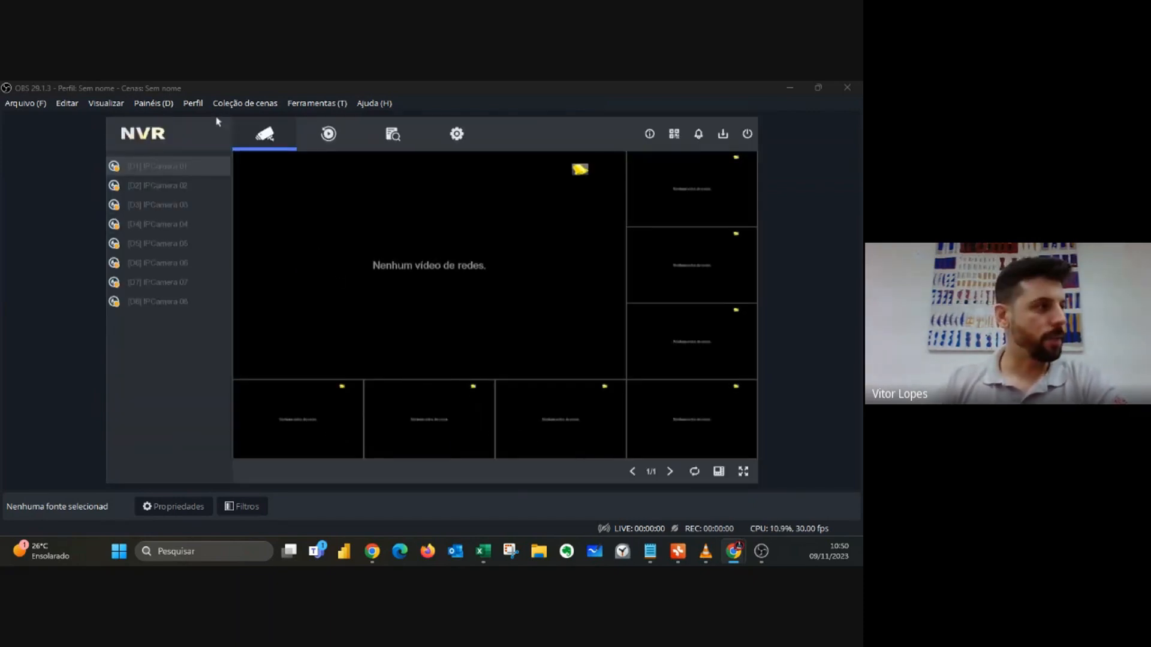
Open the NVR's camera configuration and review the list of added IP devices
left_click(447, 150)
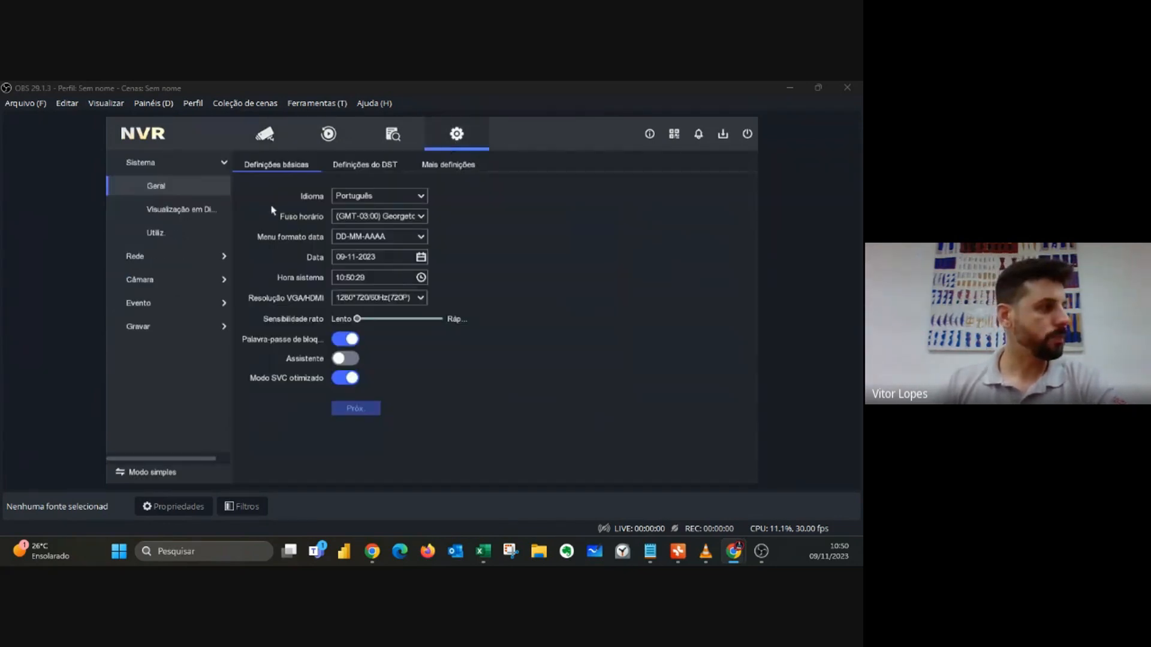
left_click(158, 281)
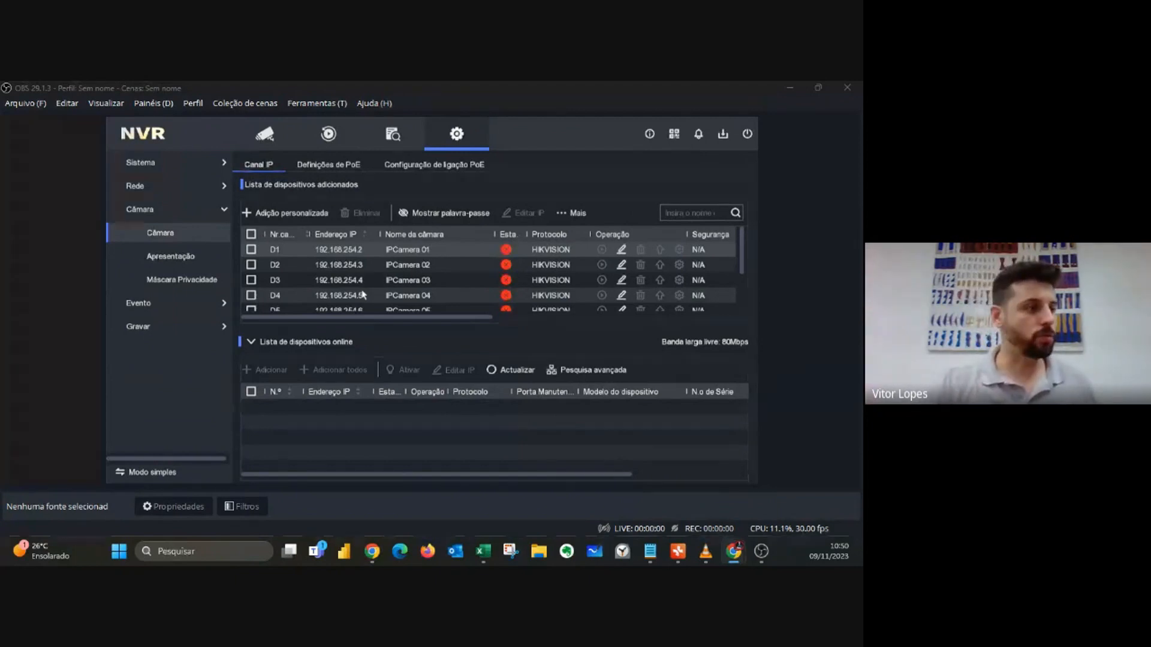
scroll(432, 284, "down", 3)
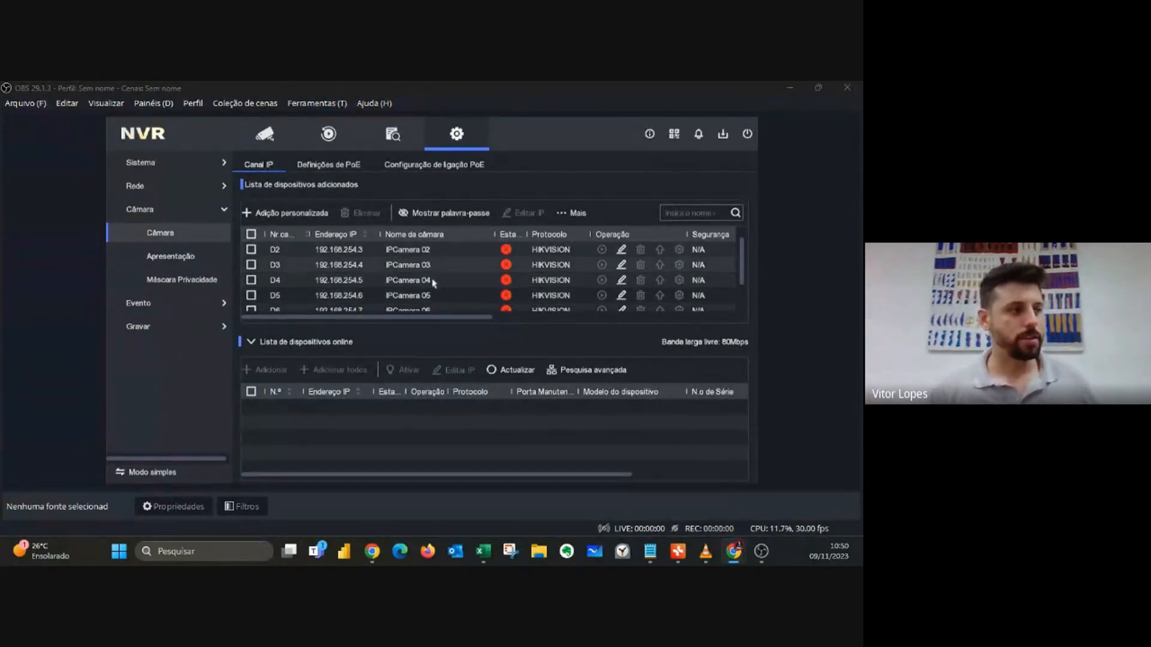
scroll(434, 283, "up", 3)
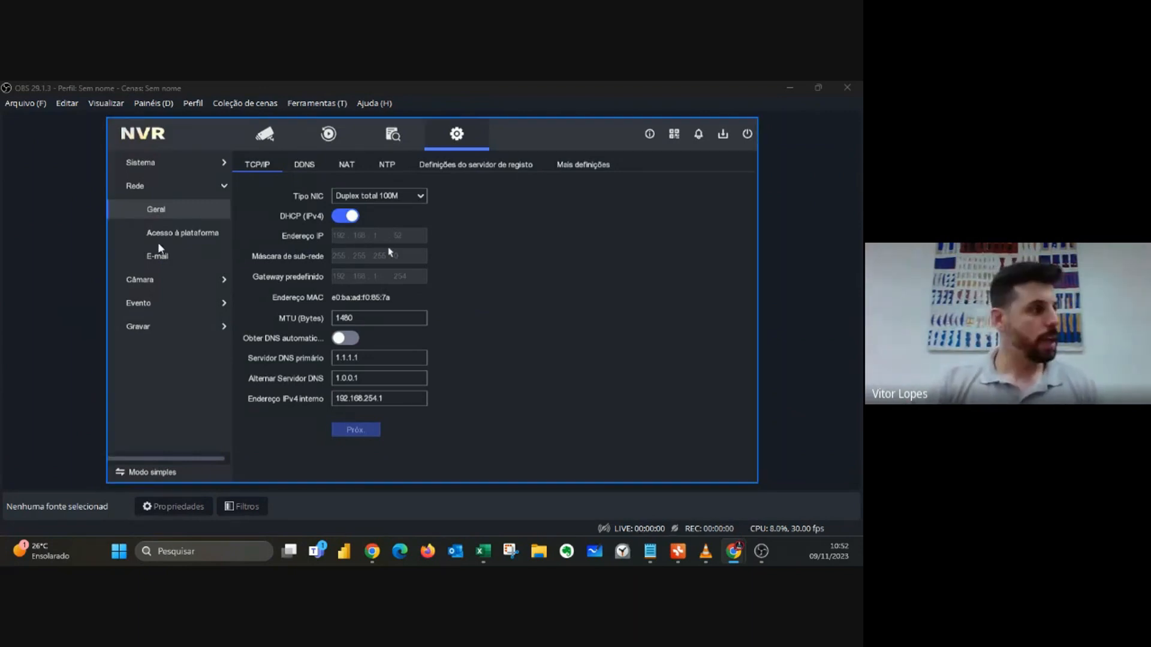
Return to the camera configuration and open the PoE link configuration for the channels
left_click(148, 283)
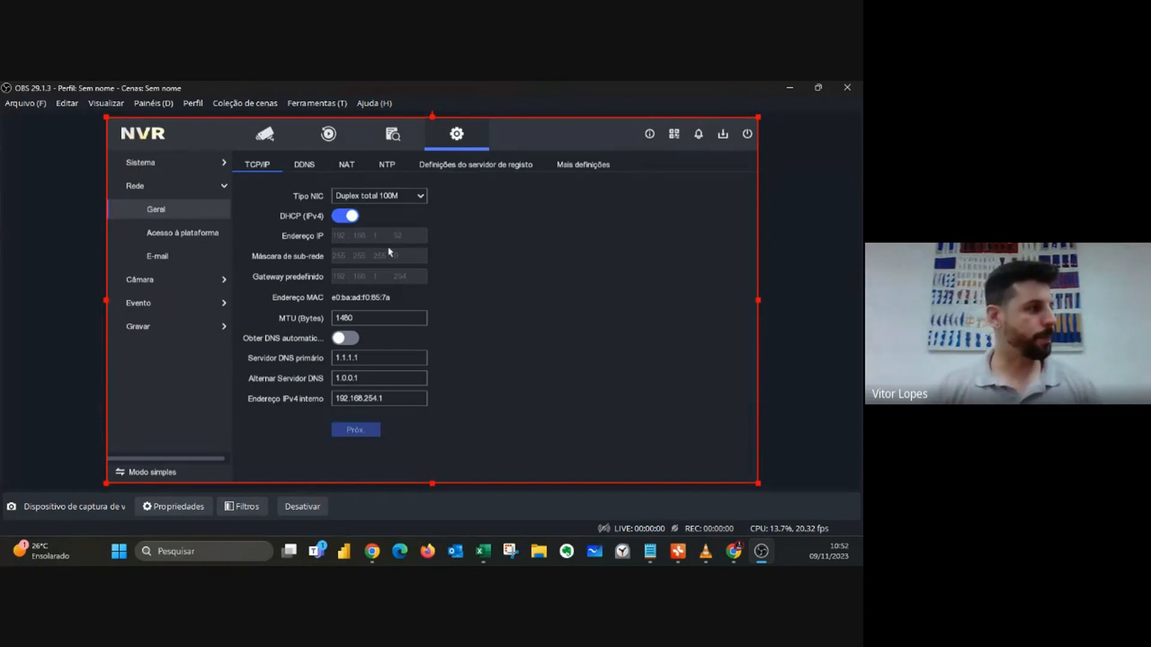
left_click(185, 282)
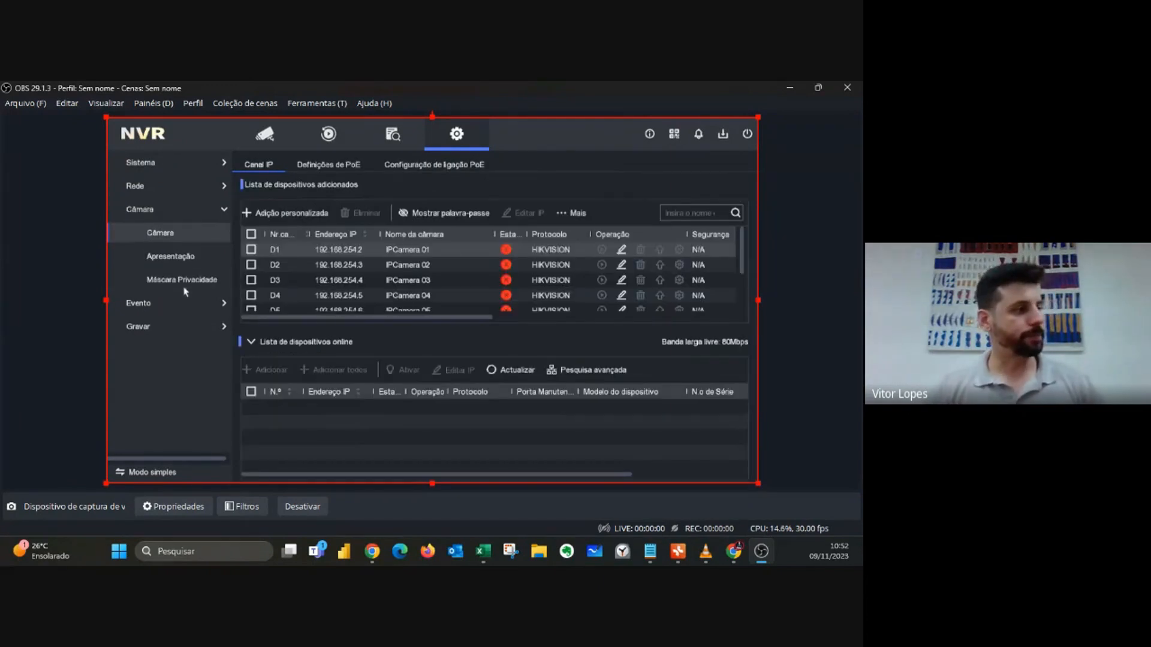
left_click(426, 165)
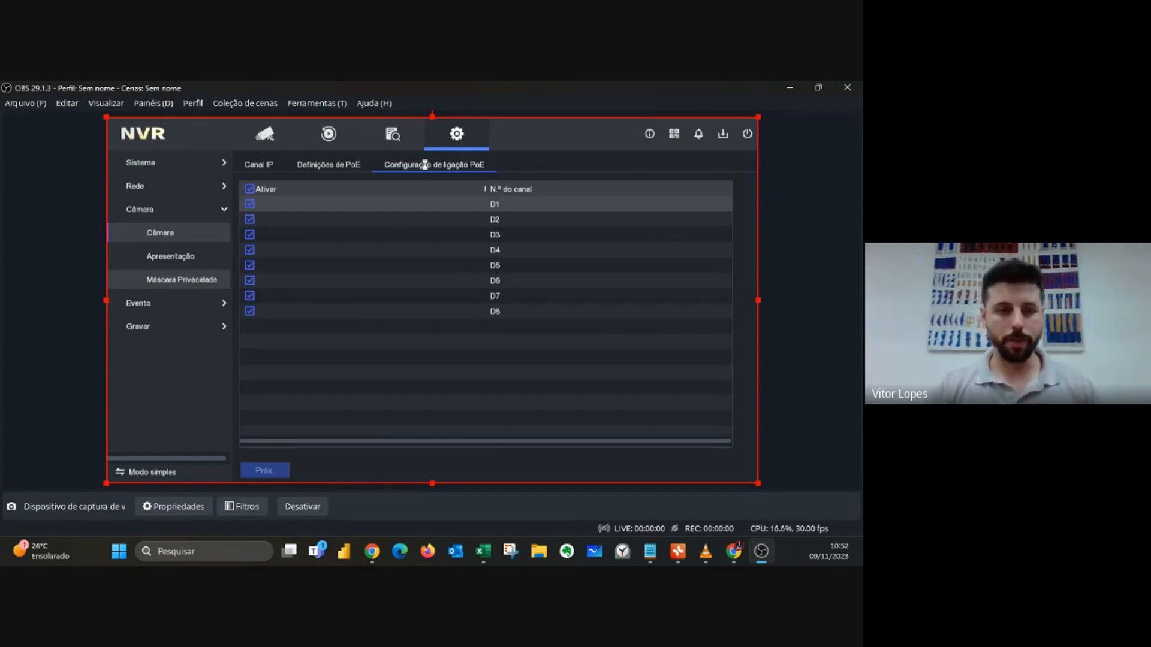
Clear channel D1 in the PoE link configuration without applying it, and try to add a custom IP camera
left_click(250, 204)
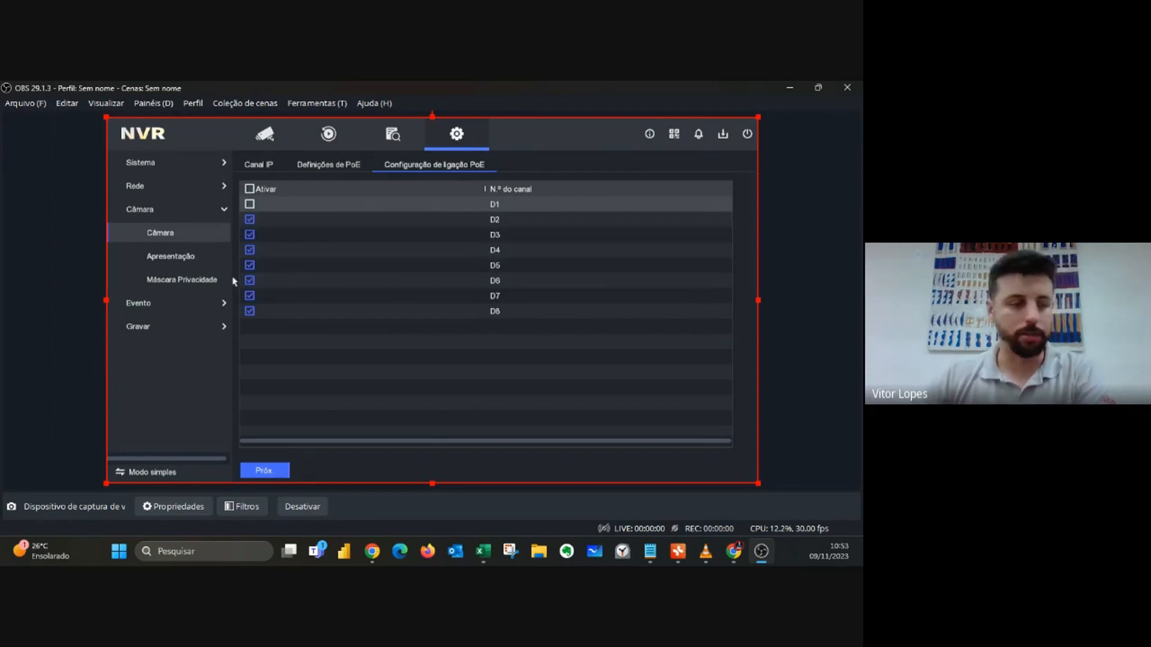
left_click(67, 450)
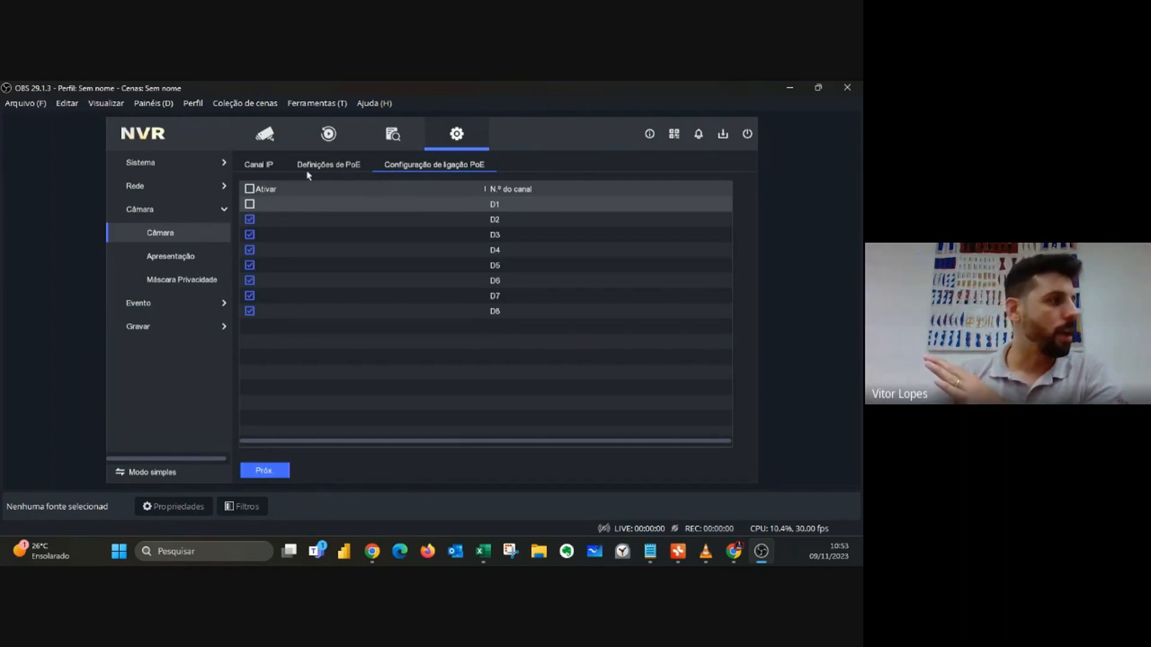
left_click(265, 173)
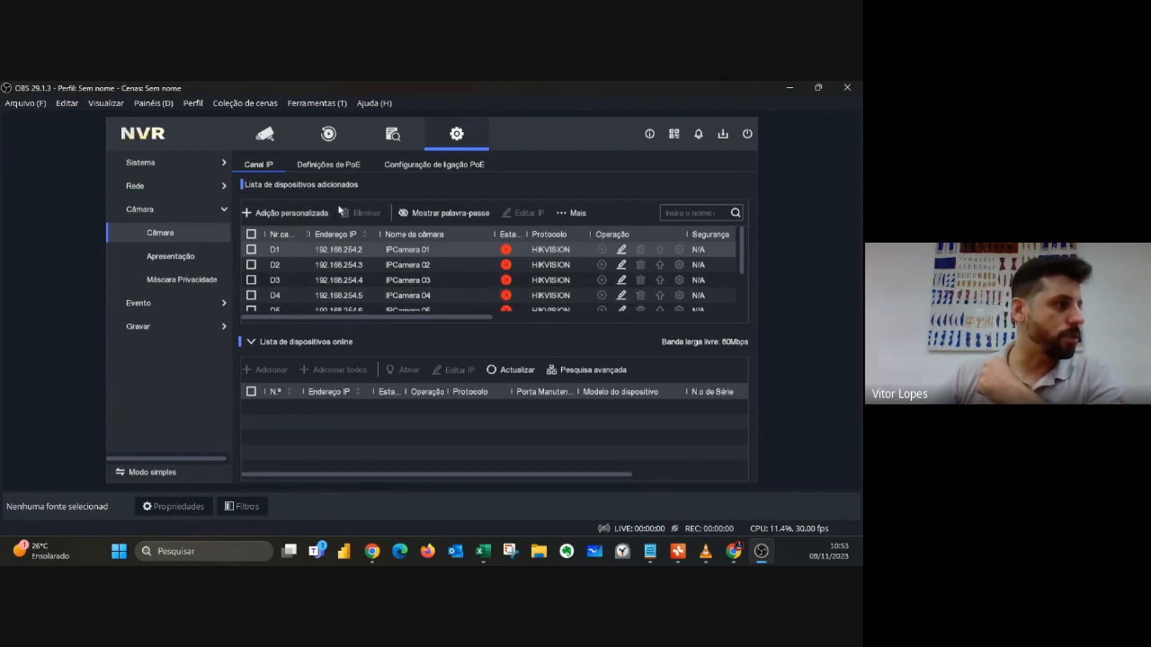
left_click(291, 213)
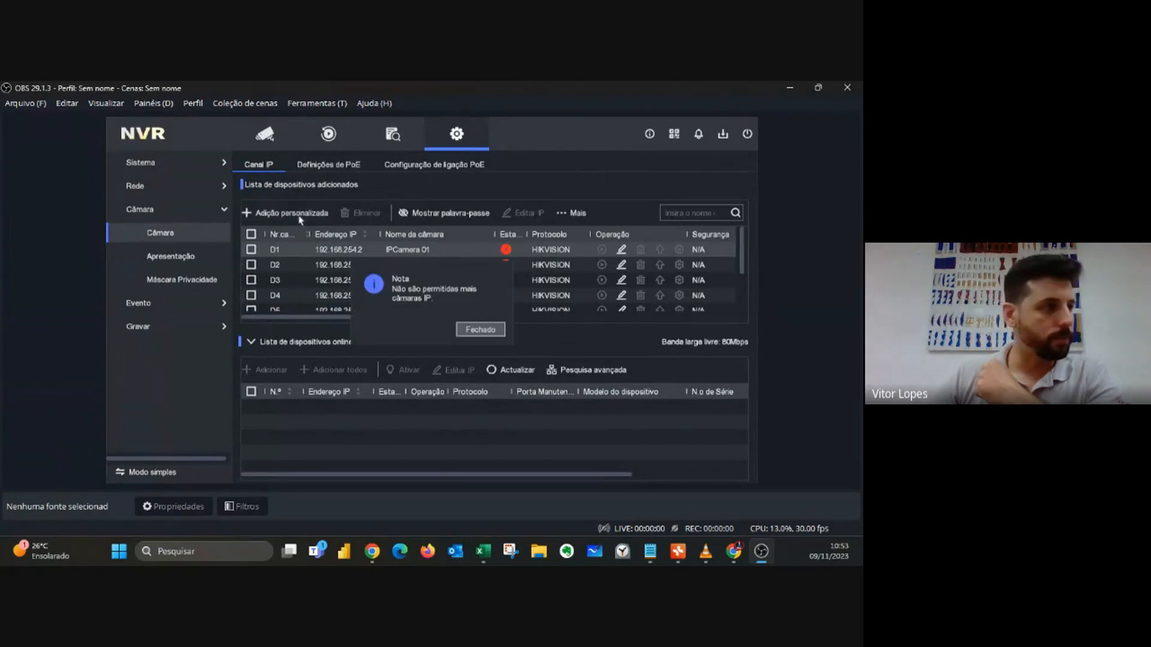
left_click(484, 330)
Disable the PoE link for channel D1, apply the change and return to the IP channel list
left_click(414, 168)
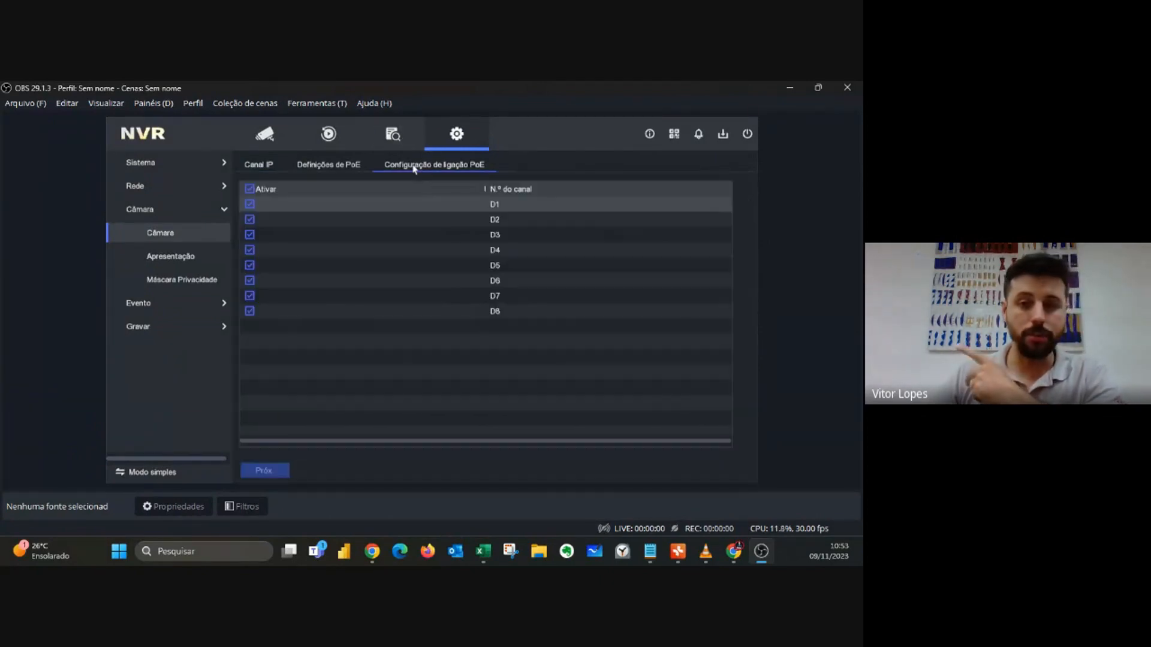
left_click(250, 204)
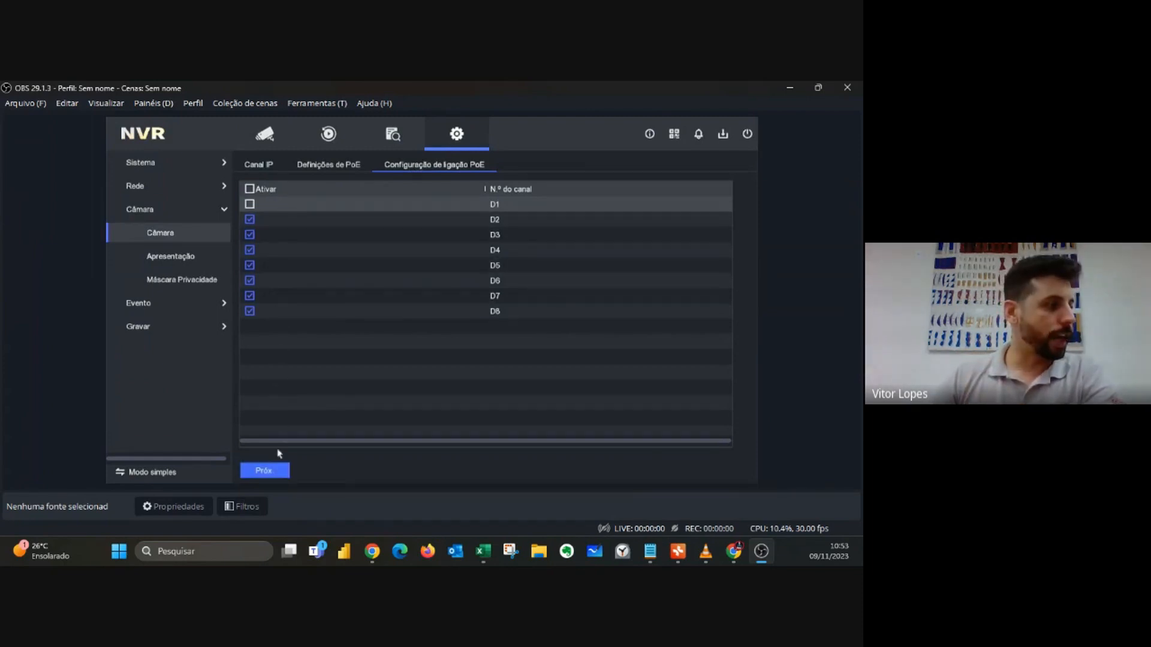
left_click(270, 472)
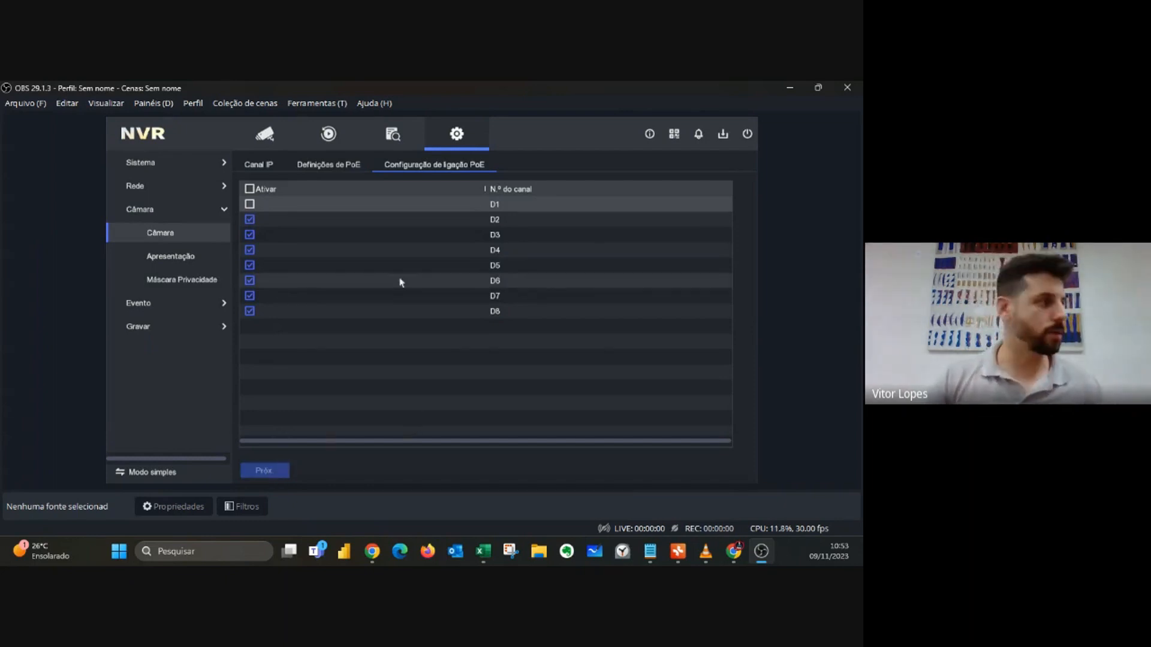
left_click(252, 167)
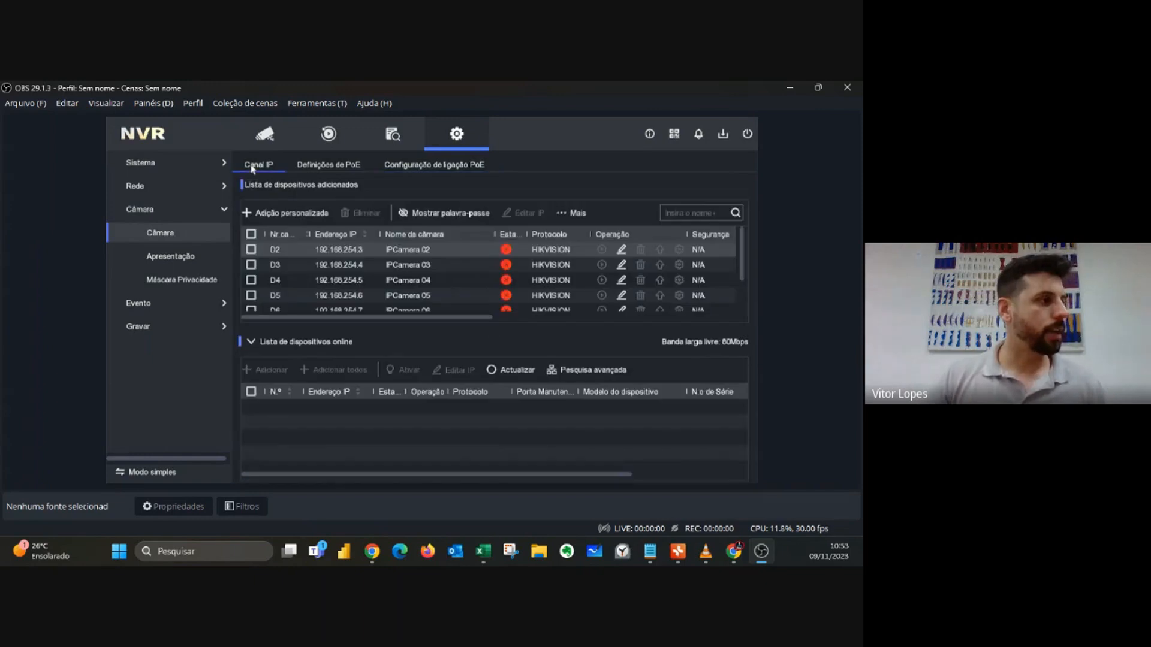
Start a custom IP camera addition and enter the camera's DDNS host name under hikddns.com.br as its address
left_click(303, 215)
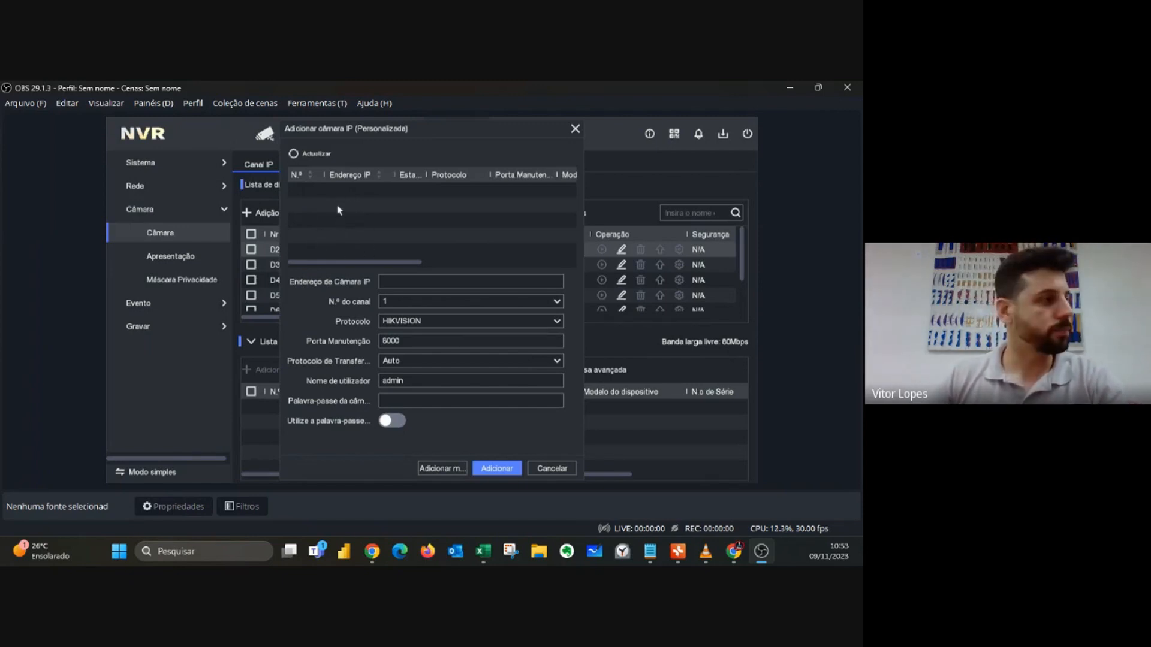
left_click(431, 286)
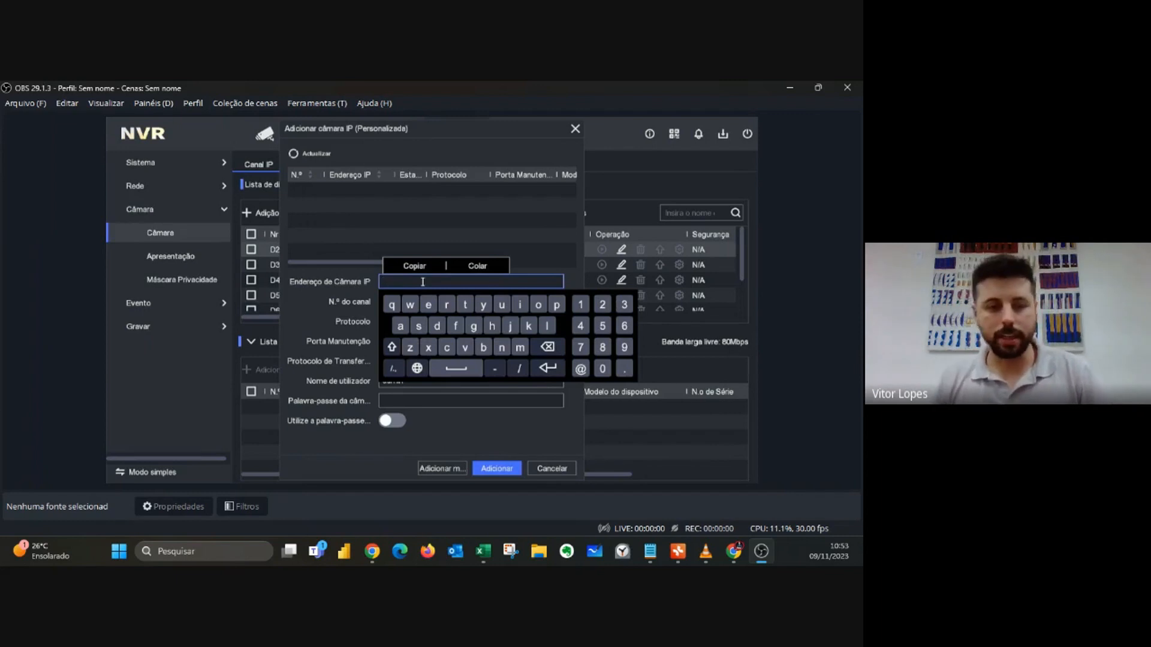
left_click(465, 347)
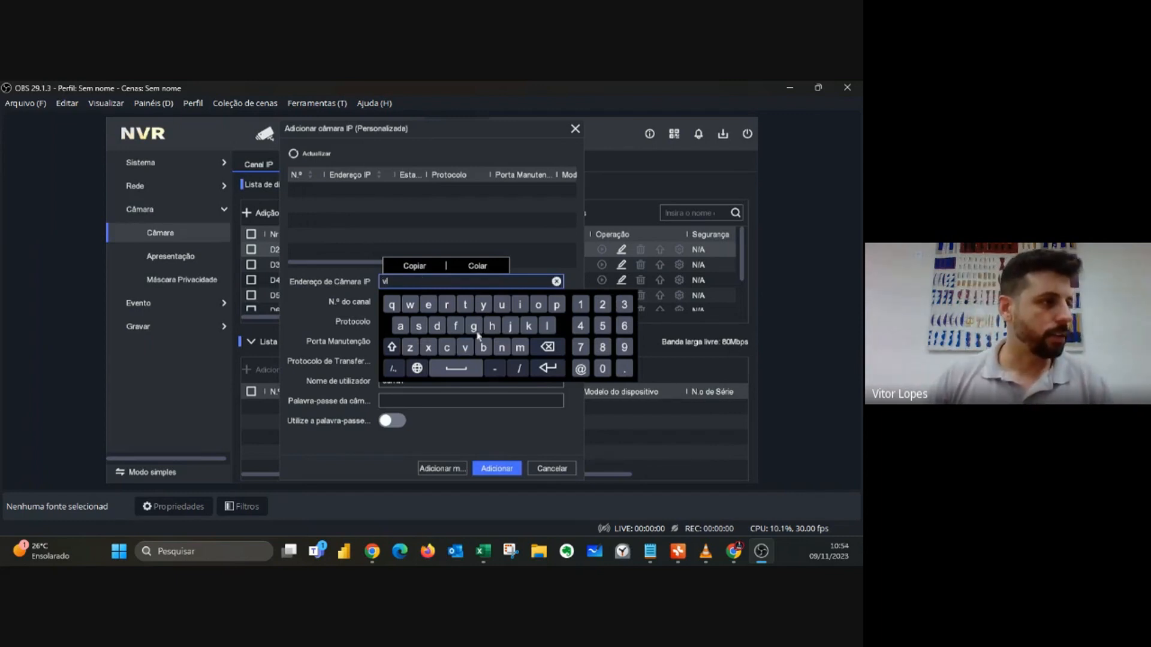
left_click(520, 305)
left_click(472, 312)
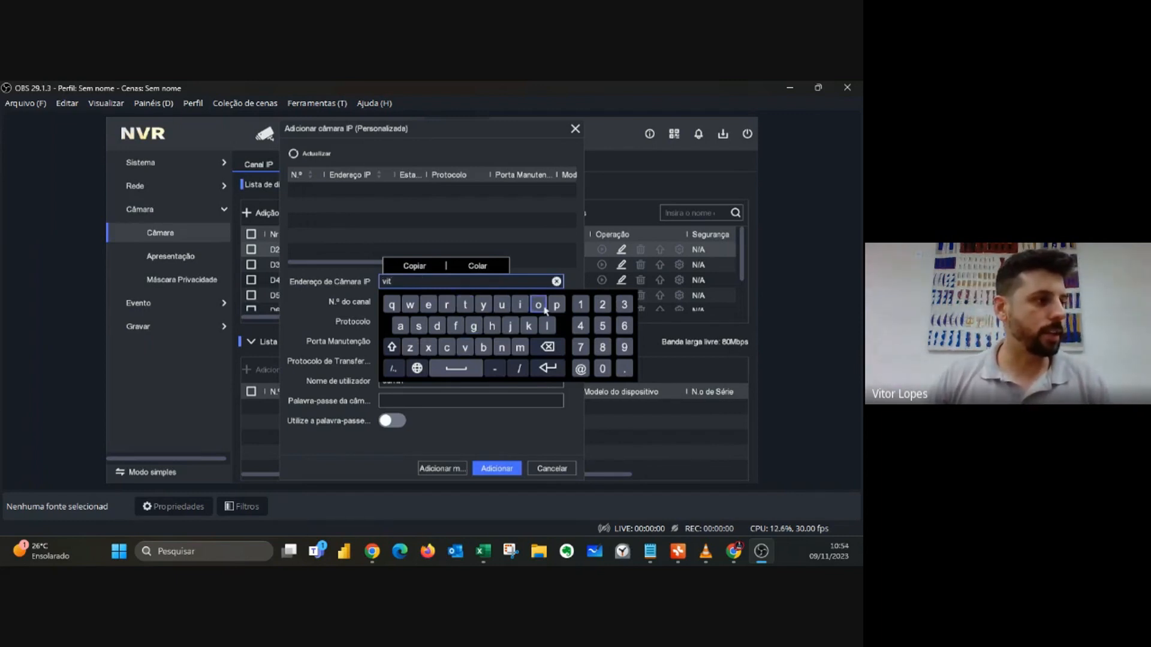
left_click(538, 307)
left_click(450, 309)
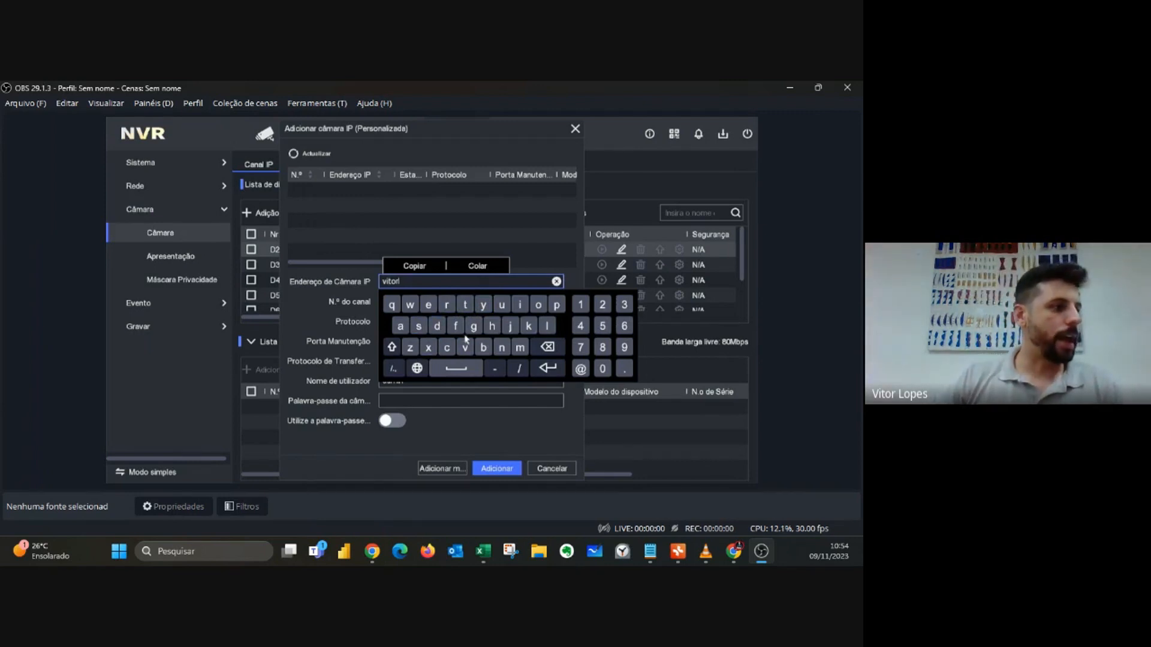
left_click(547, 327)
left_click(538, 305)
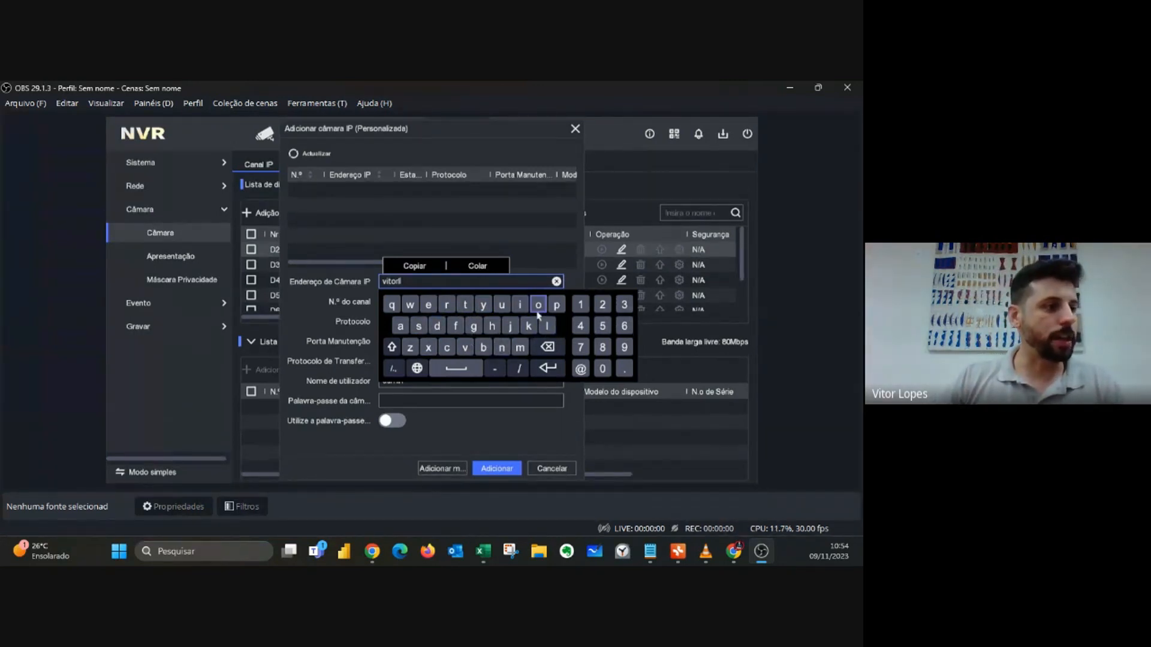
left_click(557, 305)
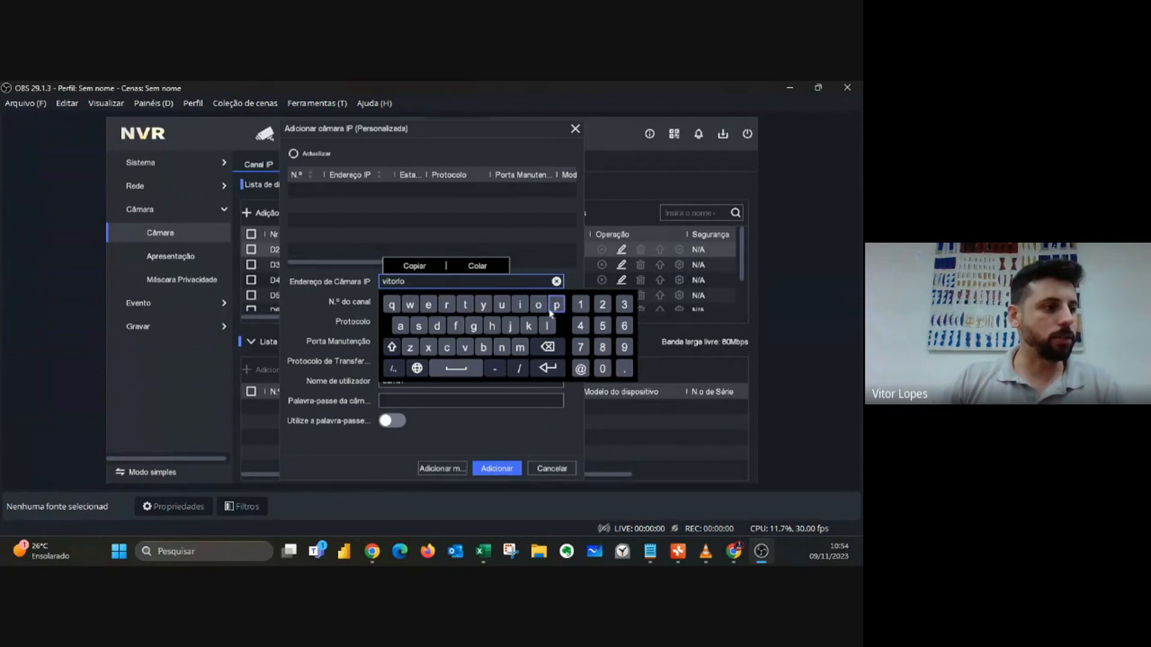
left_click(429, 304)
left_click(423, 324)
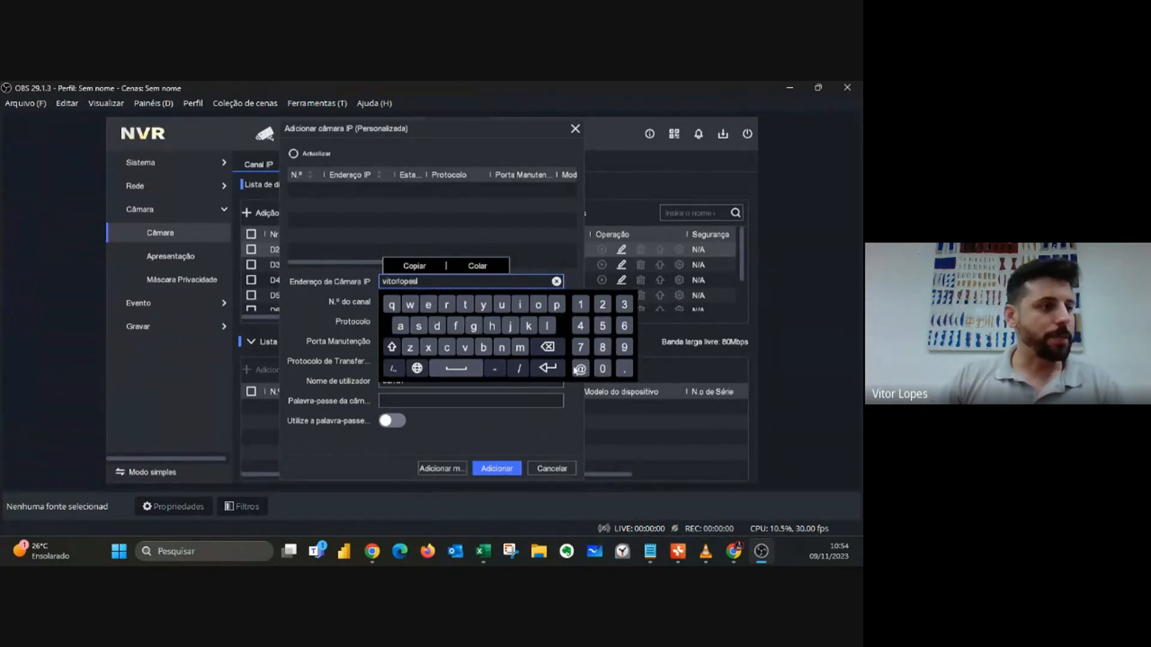
left_click(436, 327)
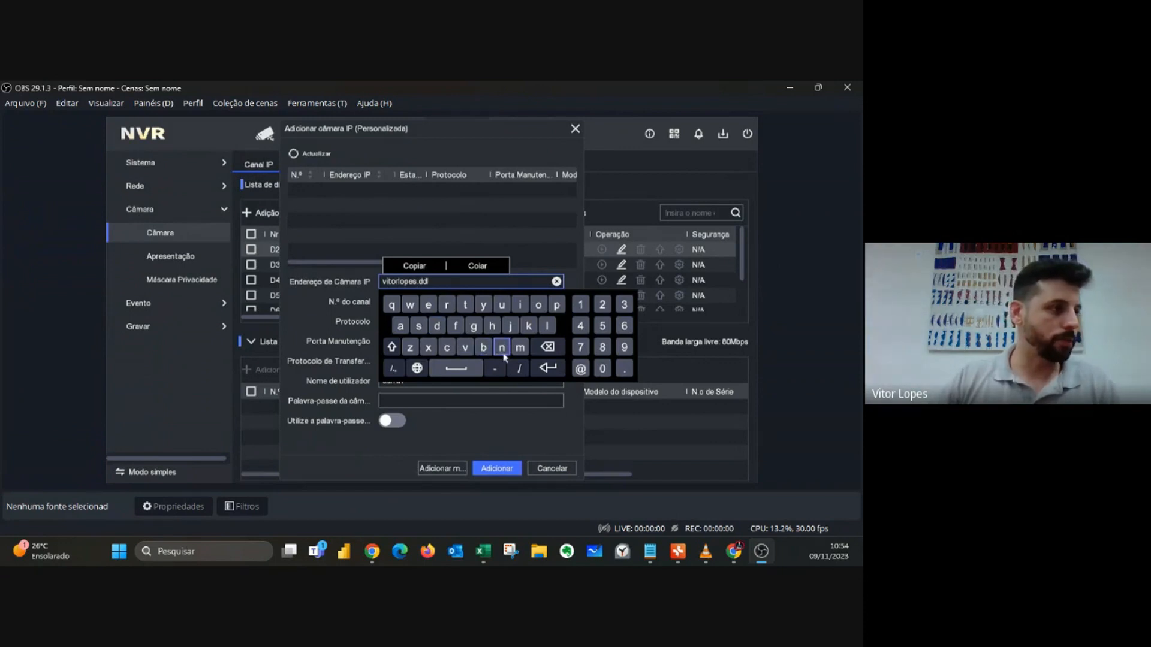
left_click(561, 348)
left_click(561, 348)
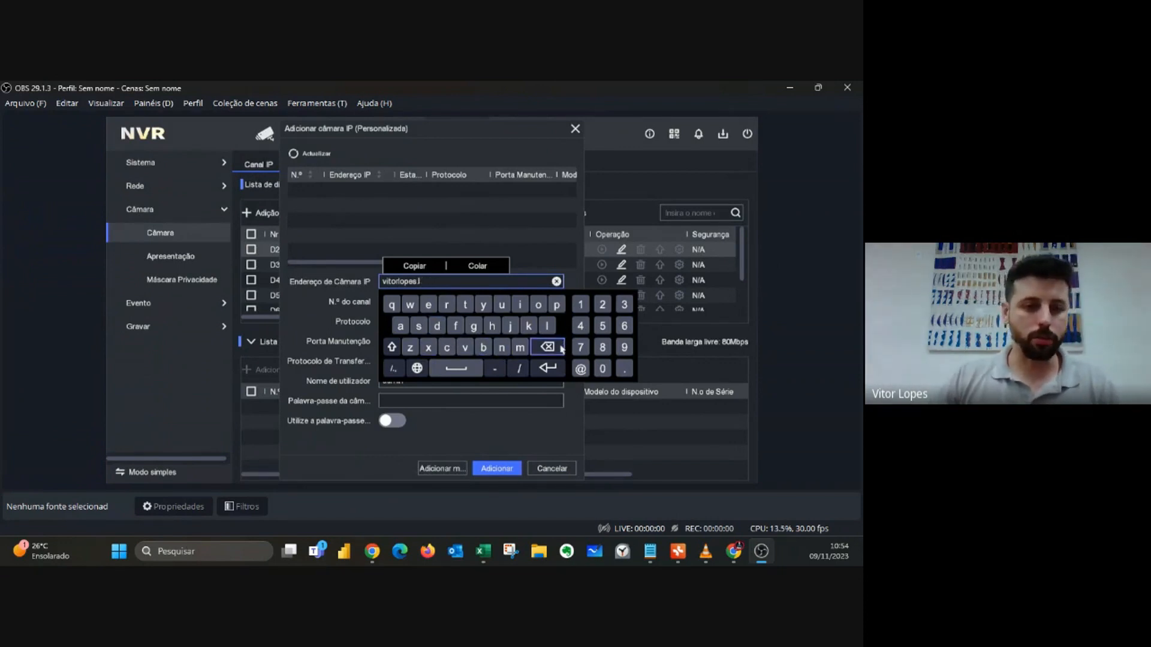
left_click(492, 326)
left_click(520, 305)
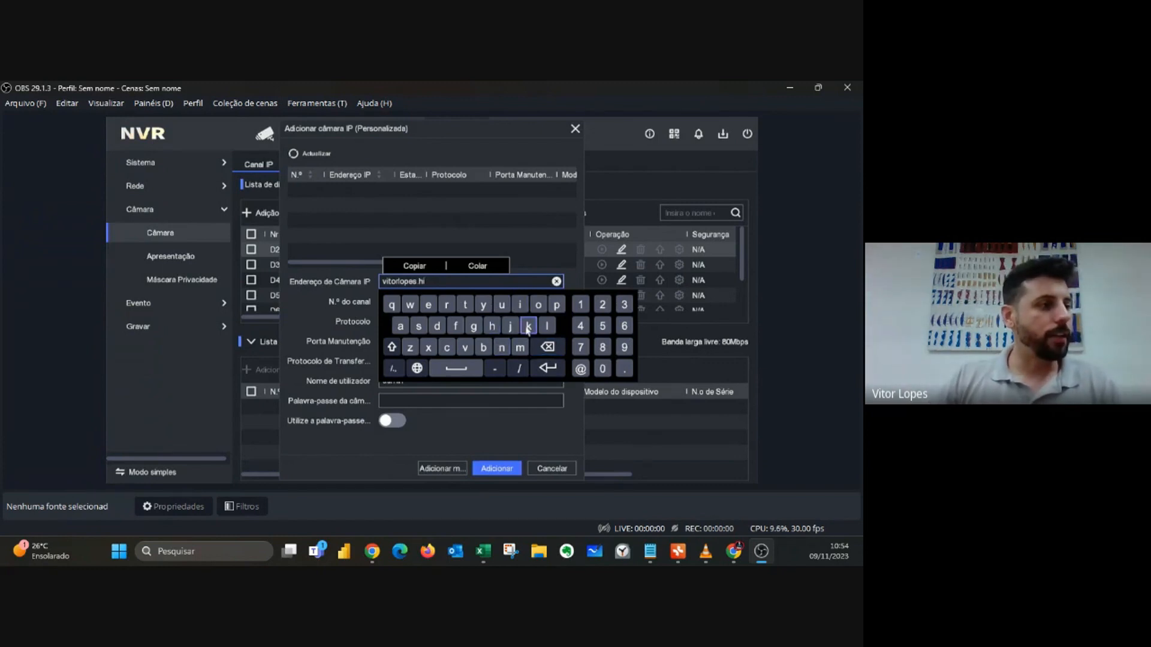
left_click(528, 326)
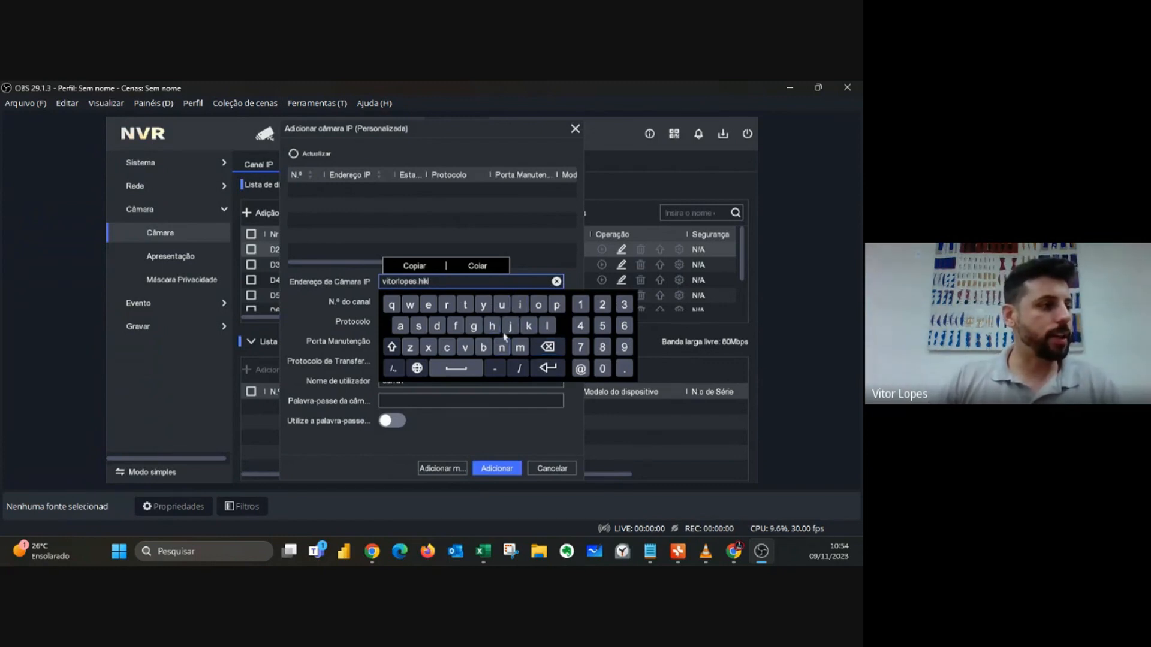
left_click(437, 330)
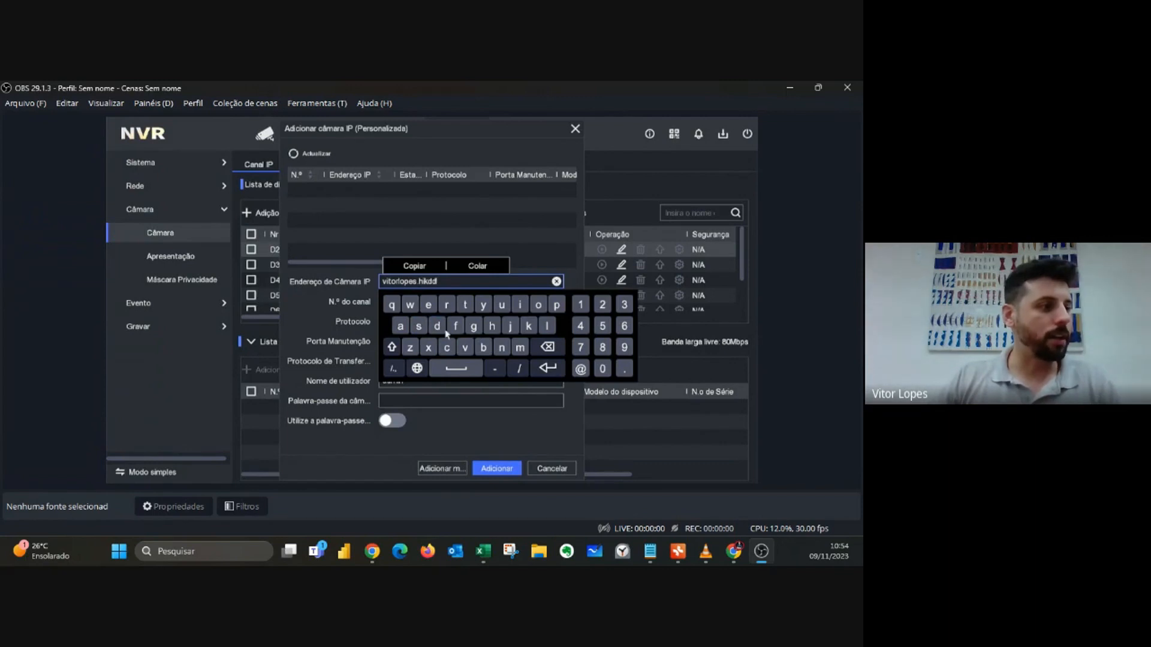
left_click(499, 348)
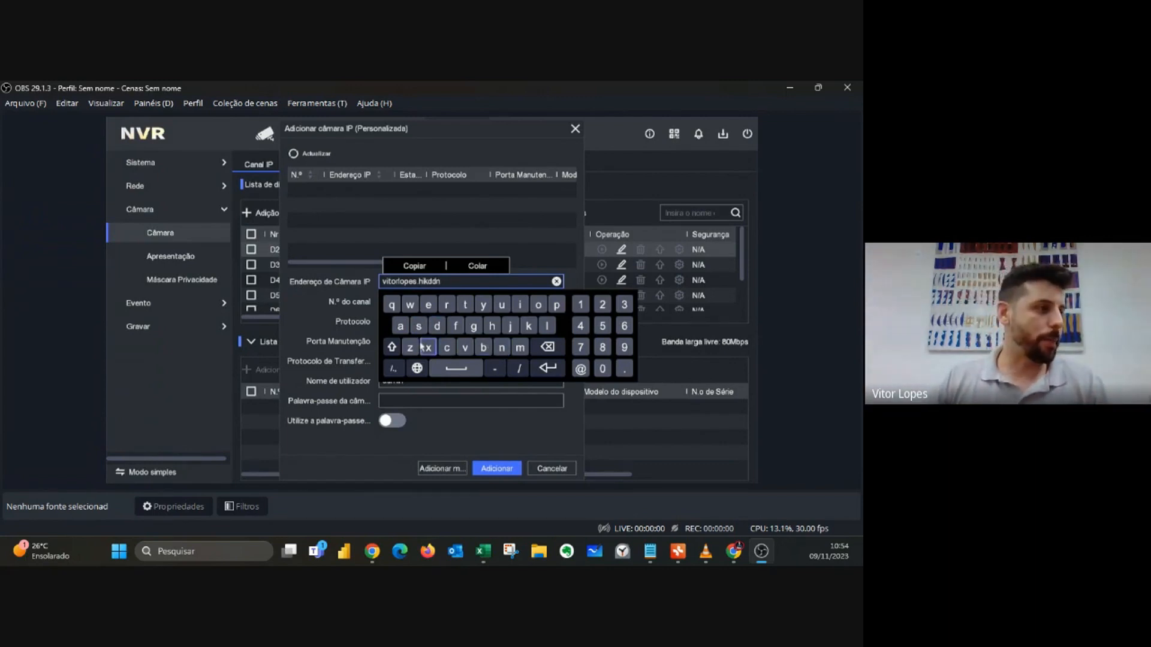
left_click(419, 327)
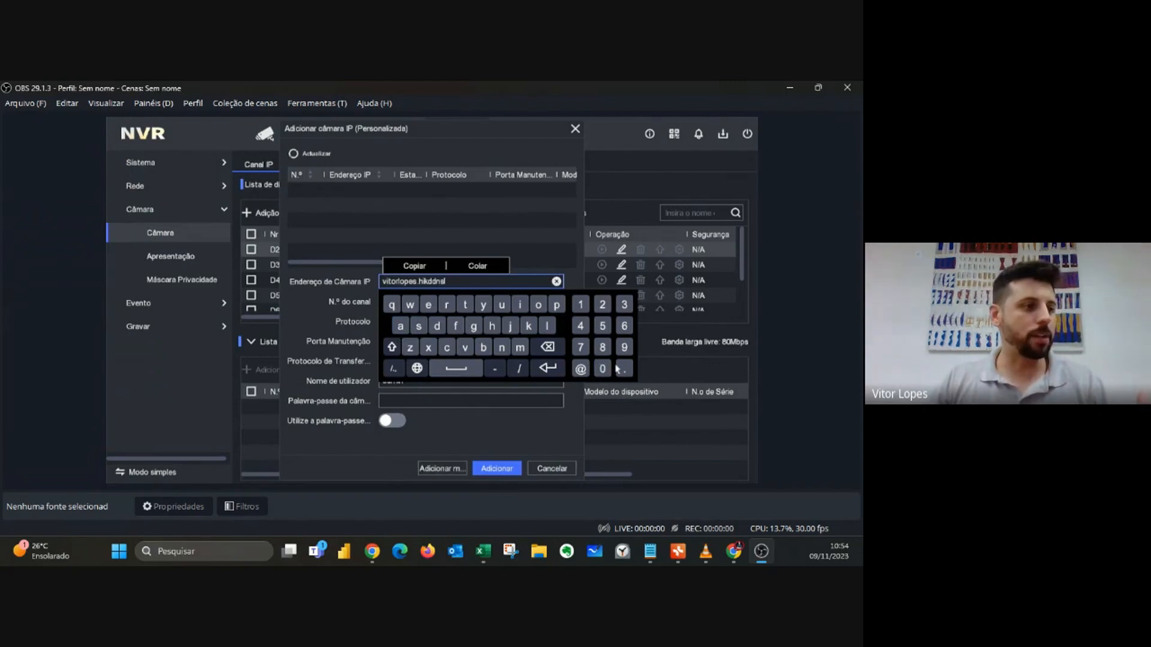
left_click(618, 369)
left_click(428, 347)
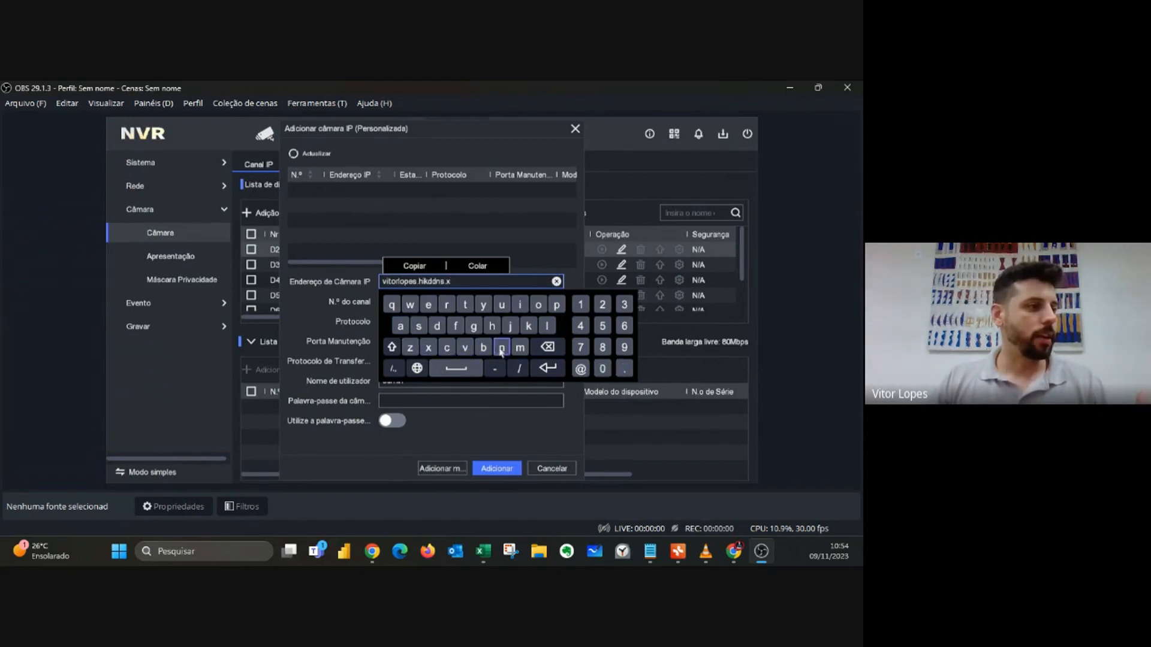
left_click(547, 347)
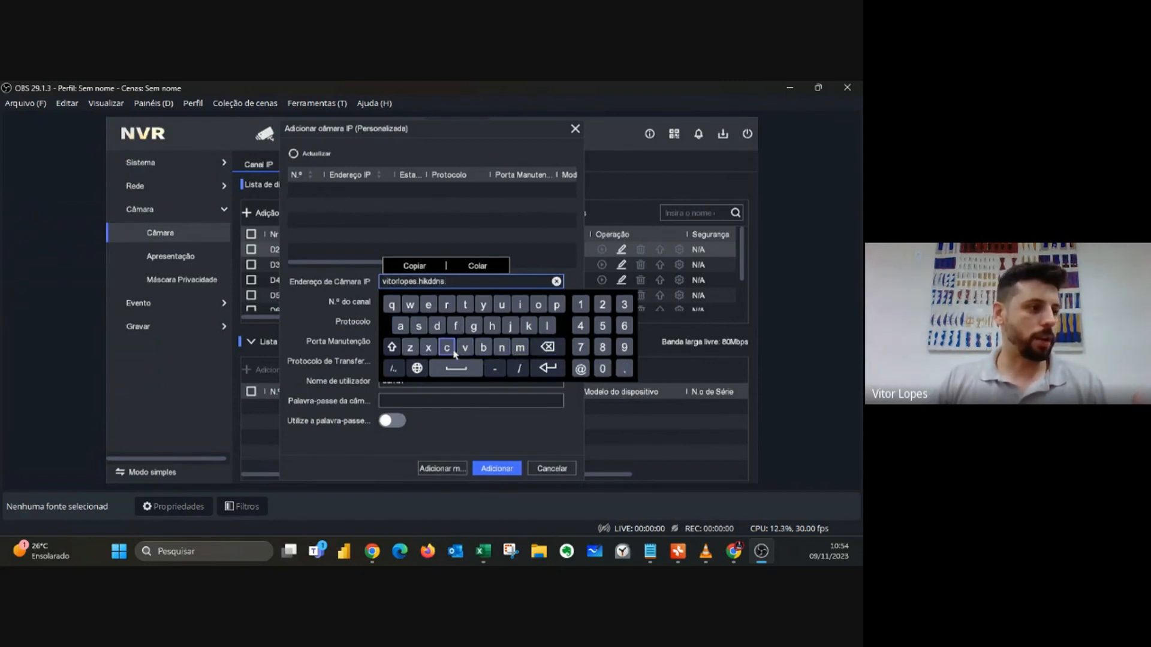
left_click(450, 351)
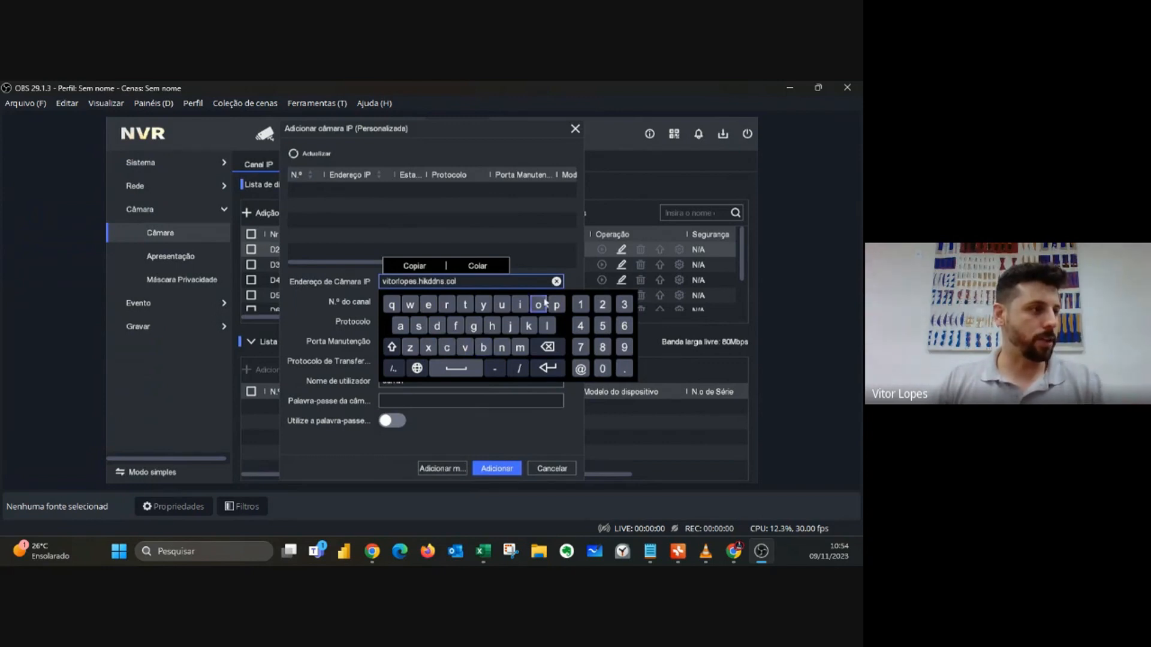
left_click(520, 347)
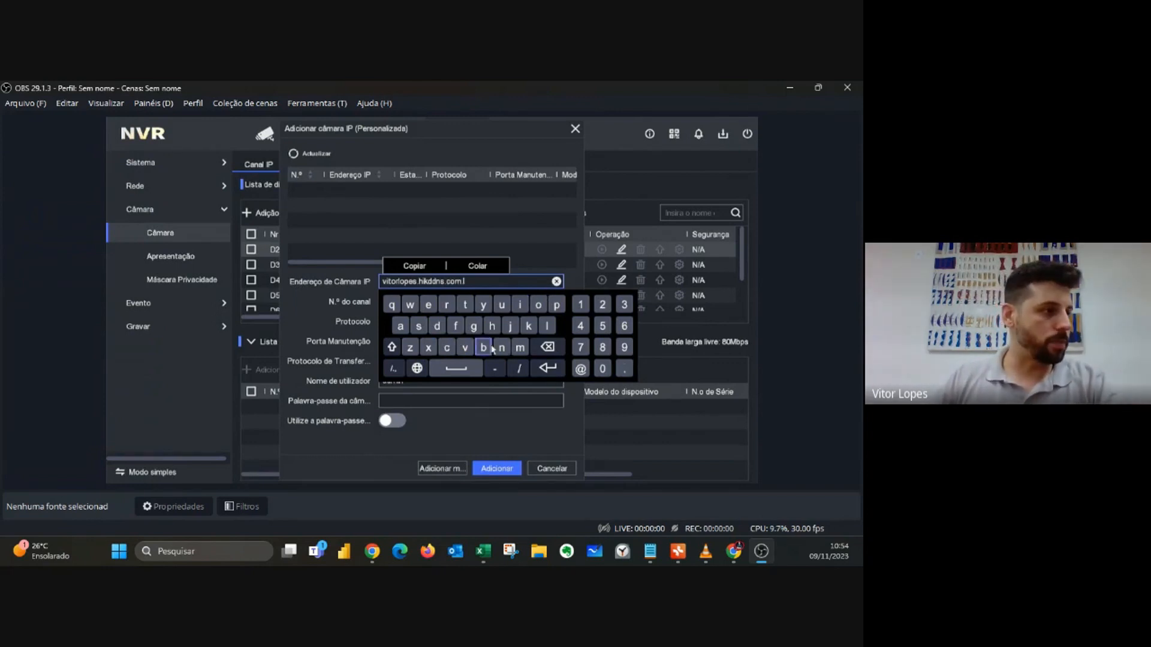
left_click(484, 348)
left_click(447, 304)
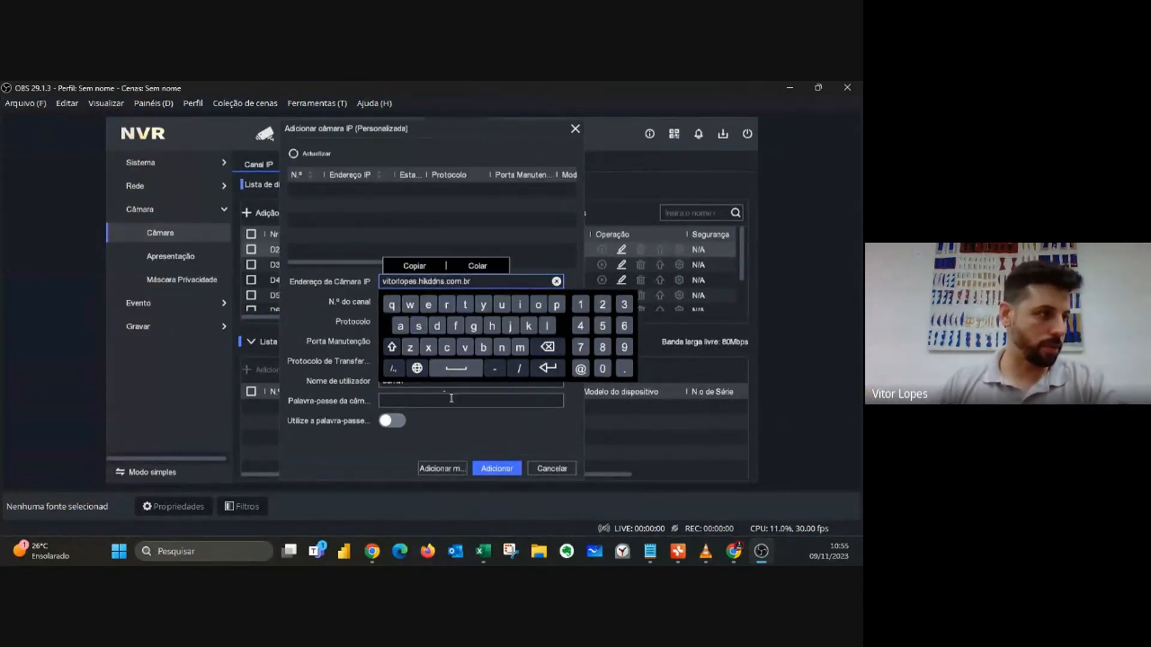
Enter the camera's password, submit the DDNS camera on port 8000, and clear the selection of all channel ports to choose one
left_click(452, 422)
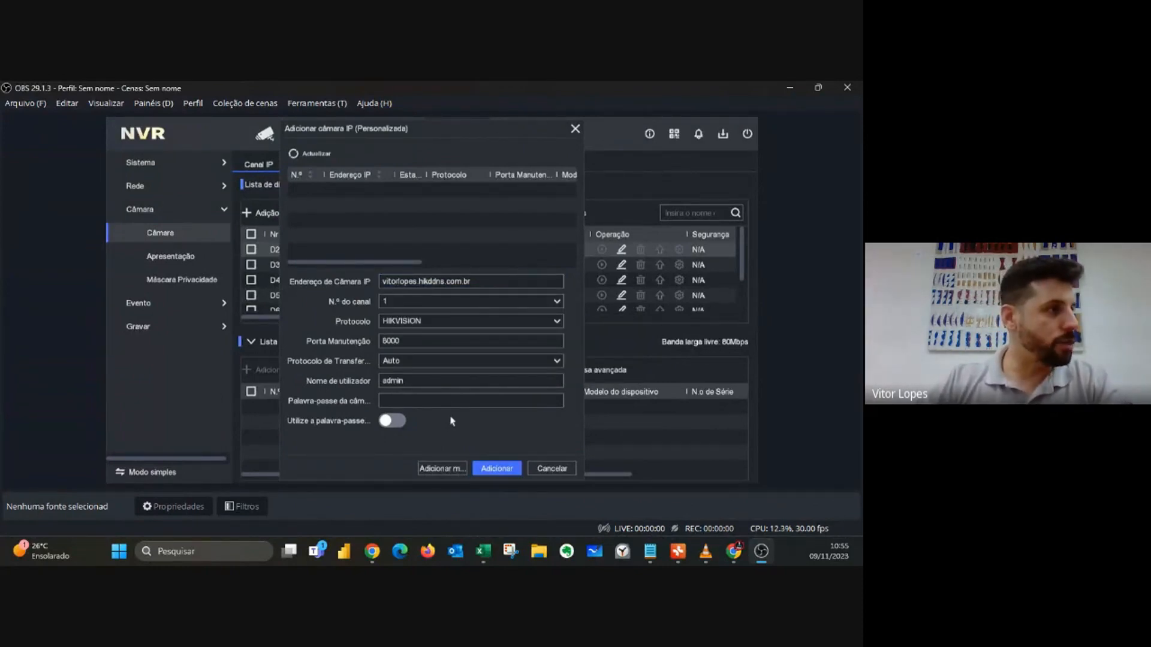
left_click_drag(458, 89, 1, 166)
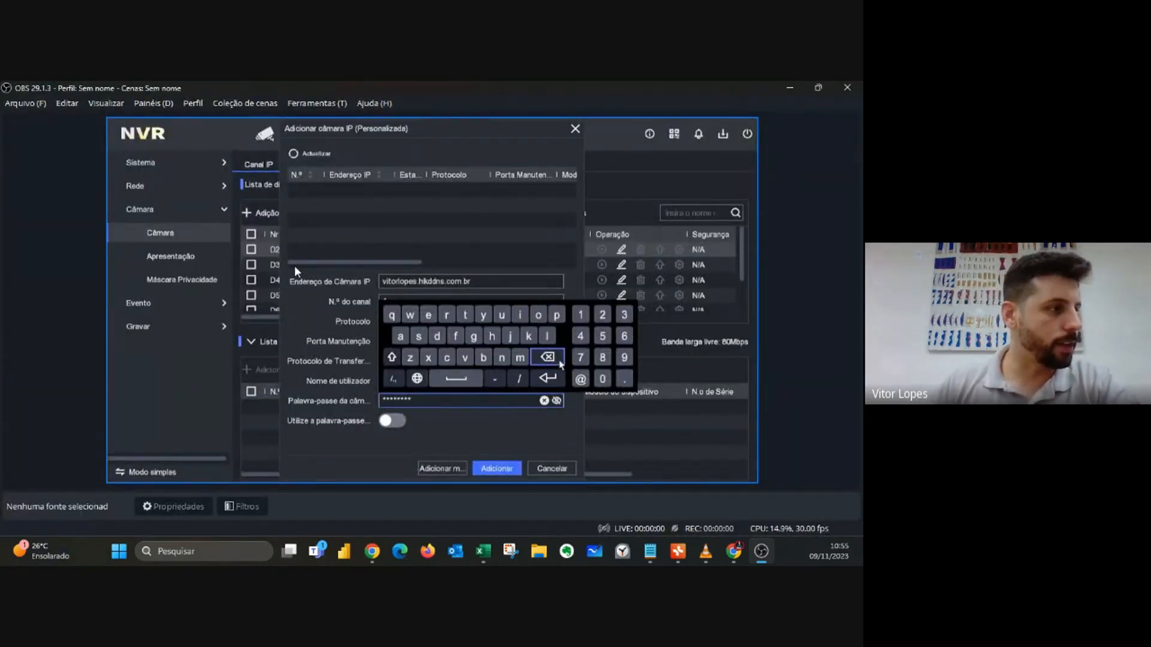
left_click(547, 378)
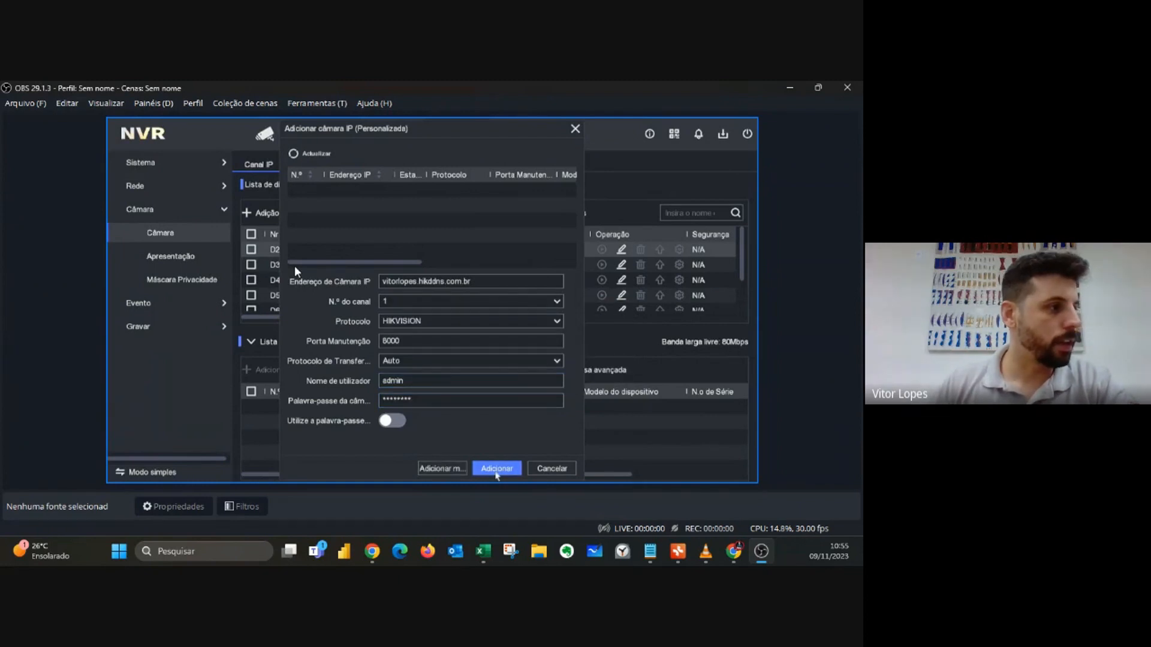
left_click(501, 471)
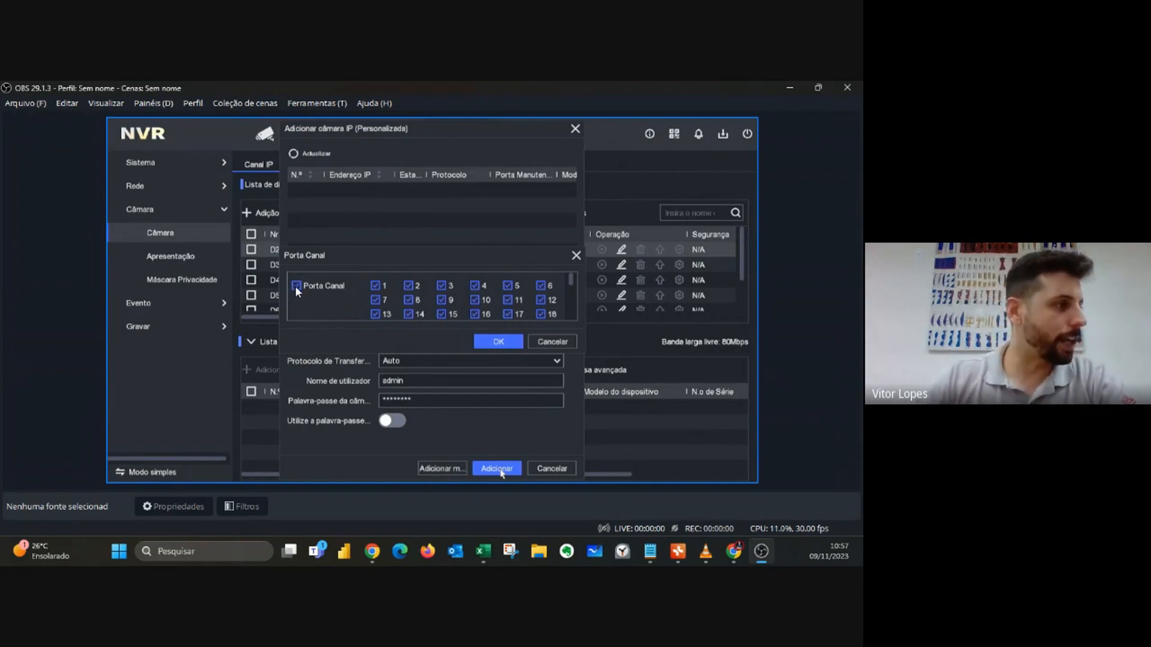
left_click(295, 286)
left_click(71, 304)
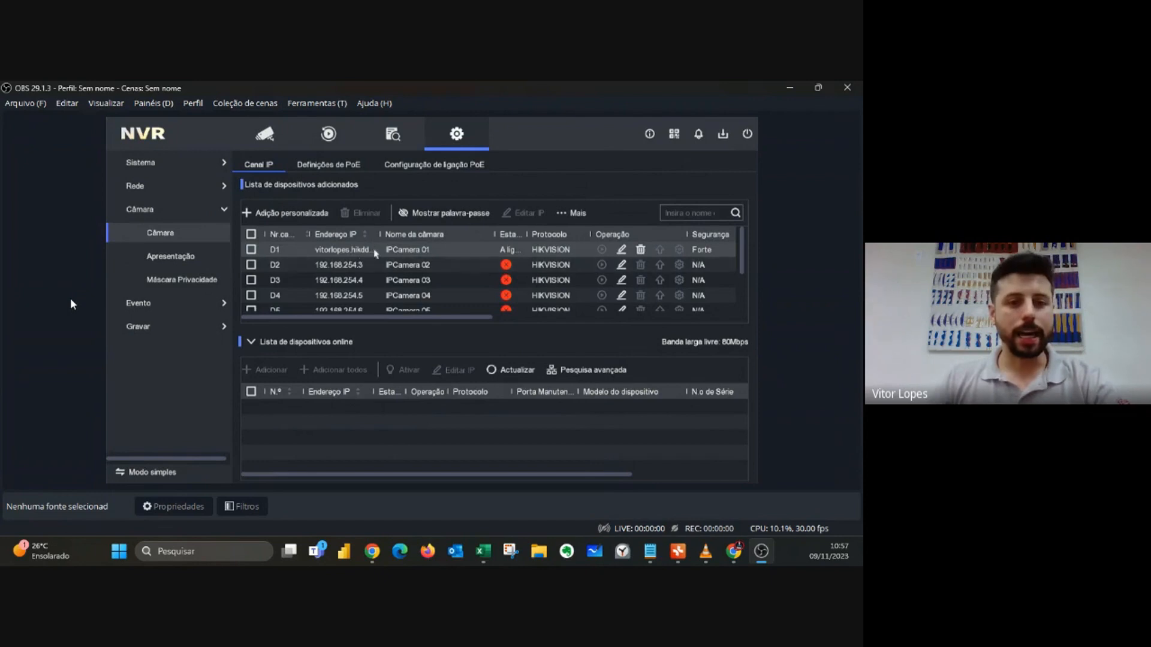
Check the camera display settings and return to the IP camera list
left_click(172, 259)
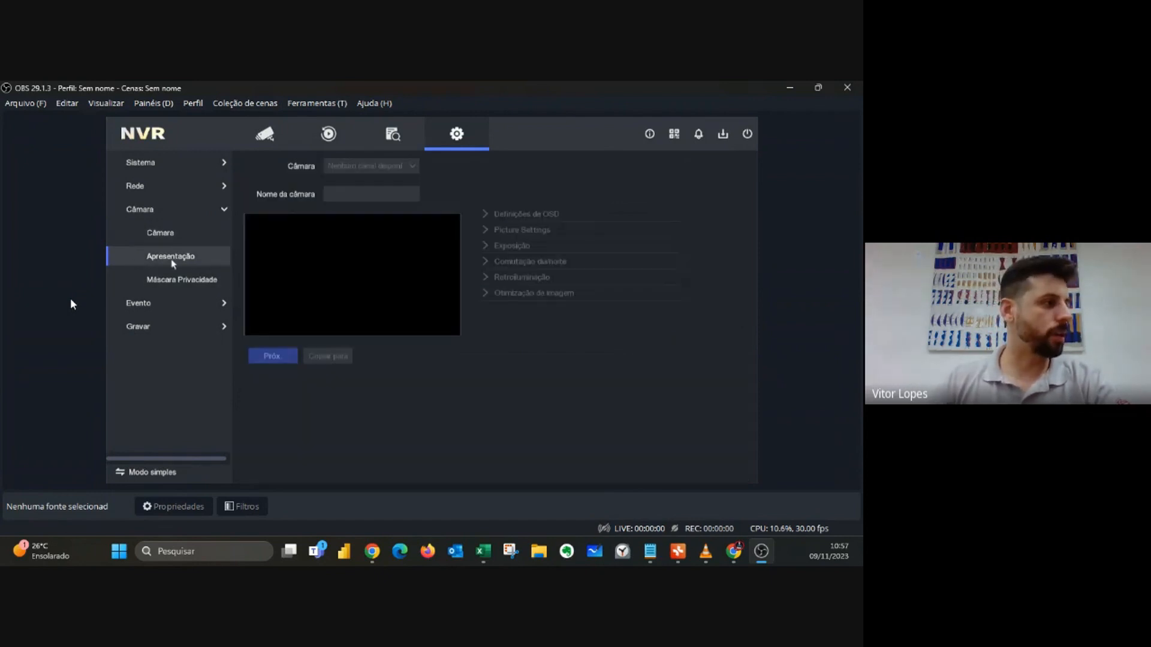
left_click(163, 237)
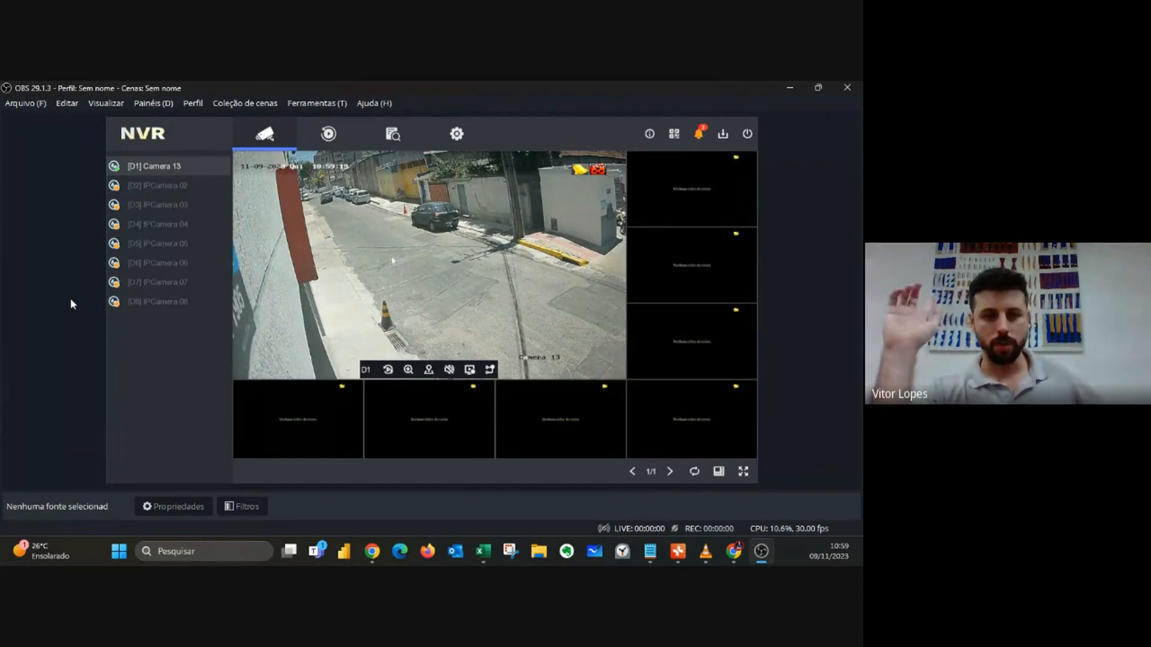
Open the motion detection settings for D1 Camera 13 and review its arming schedule and linkage actions
left_click(456, 140)
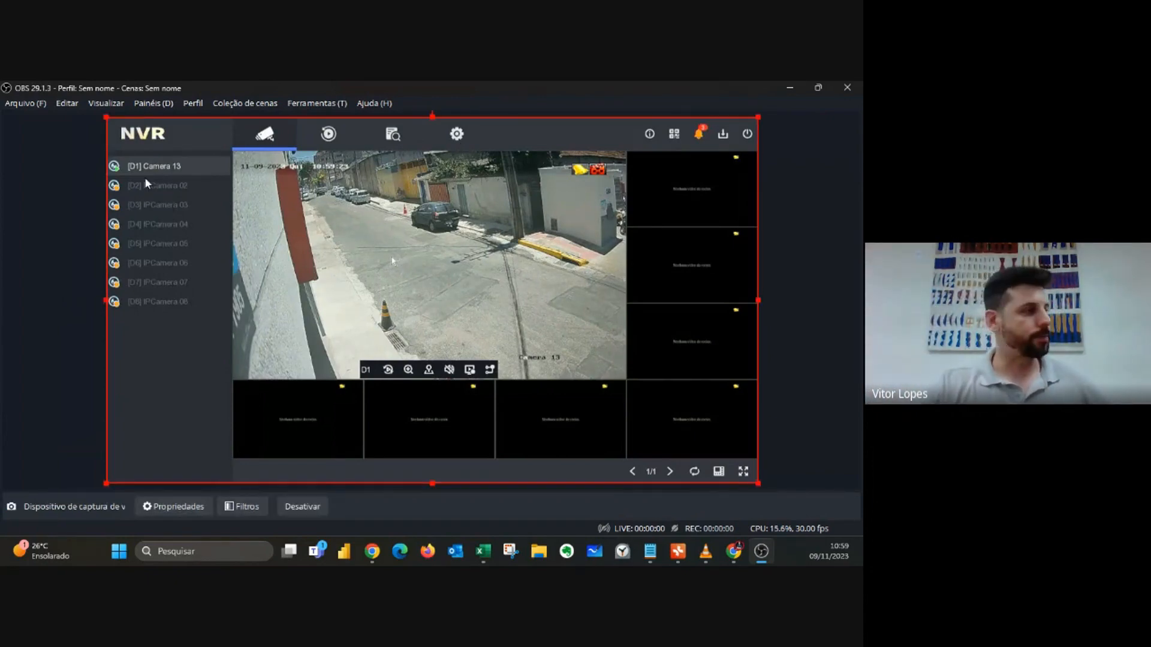
left_click(57, 203)
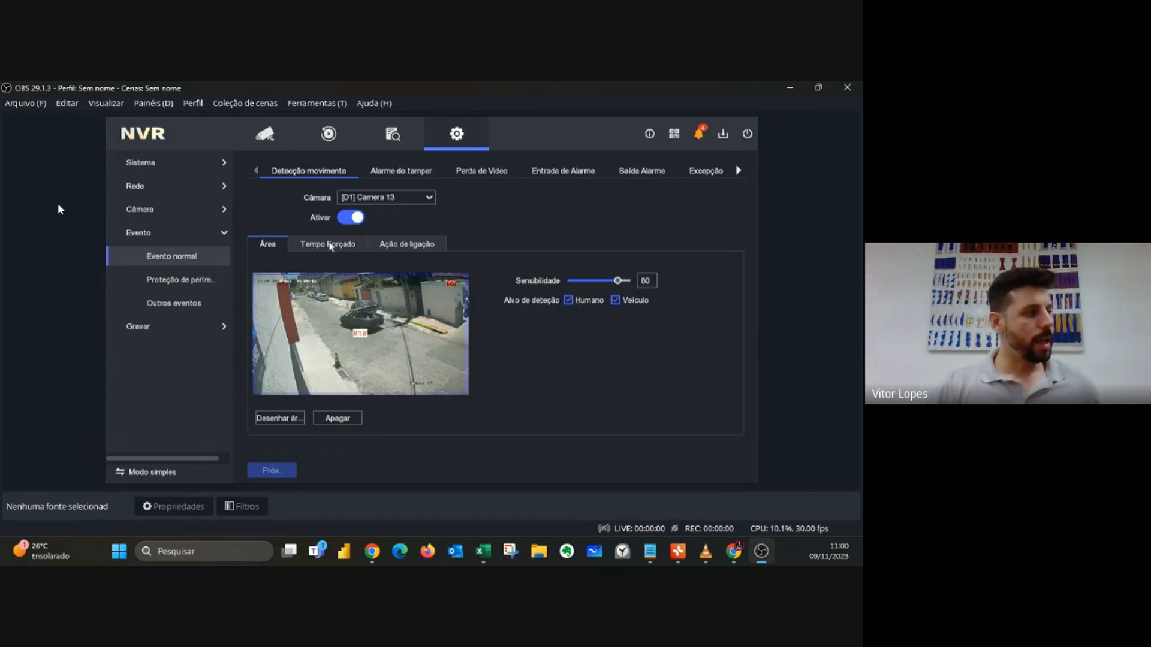
left_click(331, 246)
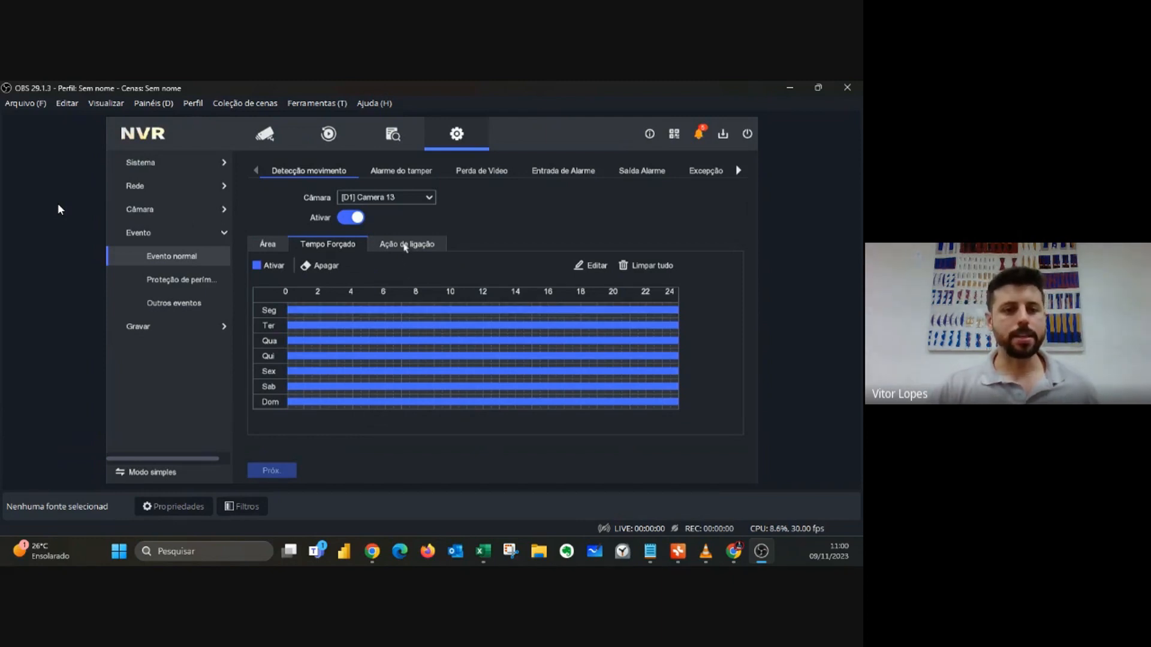
left_click(405, 246)
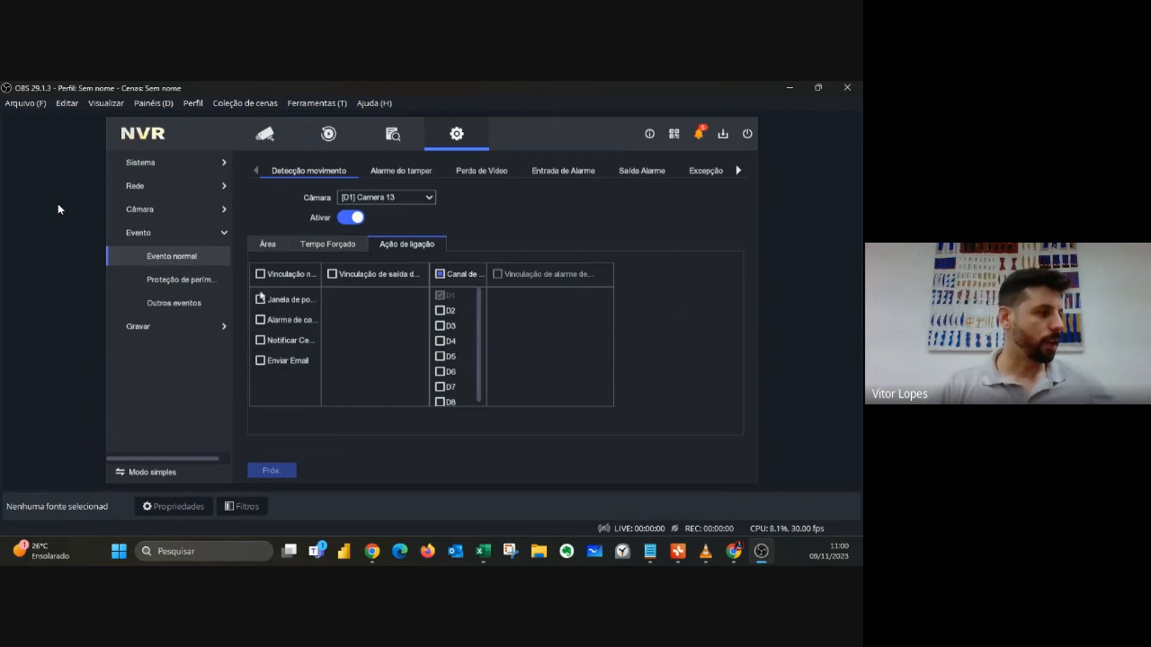
Replace the continuous recording schedule of D1 Camera 13 with event recording for 24 hours on every day of the week
left_click(144, 331)
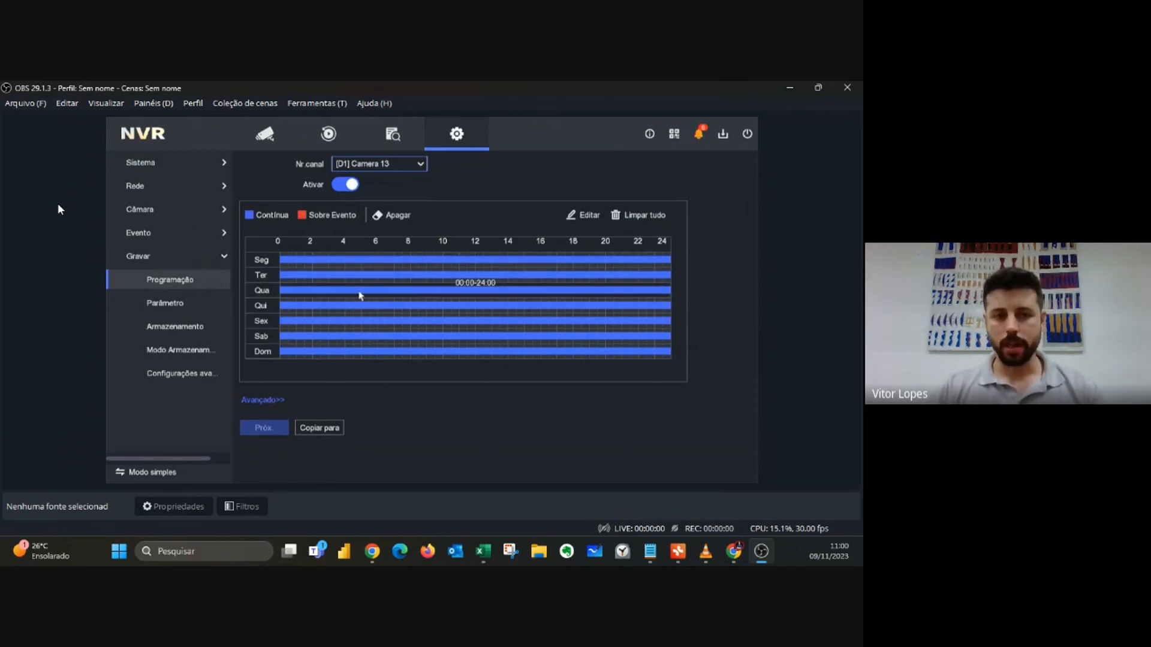
left_click(394, 221)
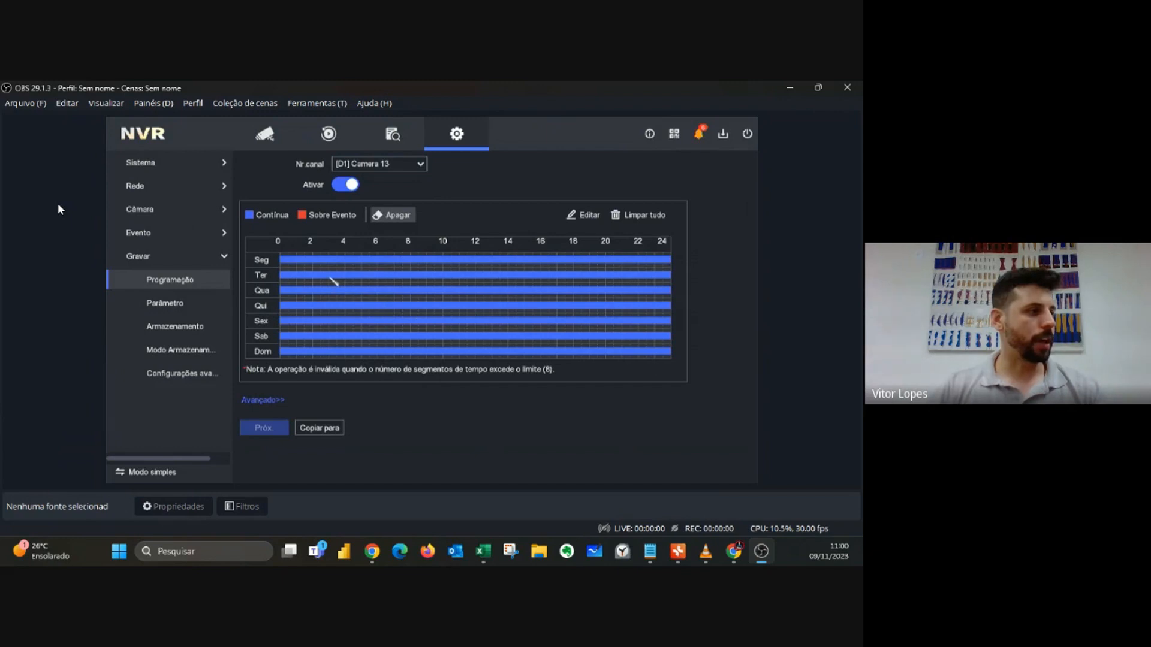
mouse_move(285, 260)
left_mouse_down()
mouse_move(419, 277)
mouse_move(684, 353)
mouse_move(676, 385)
mouse_move(648, 367)
mouse_move(663, 350)
mouse_move(673, 363)
left_mouse_up()
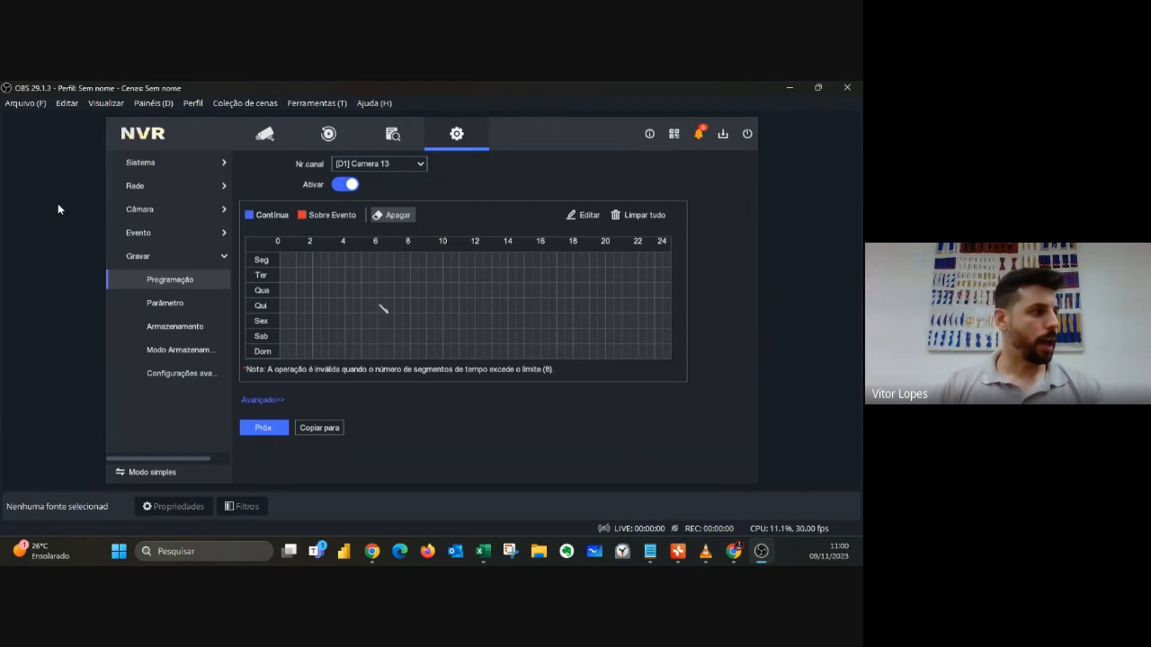
left_click(322, 216)
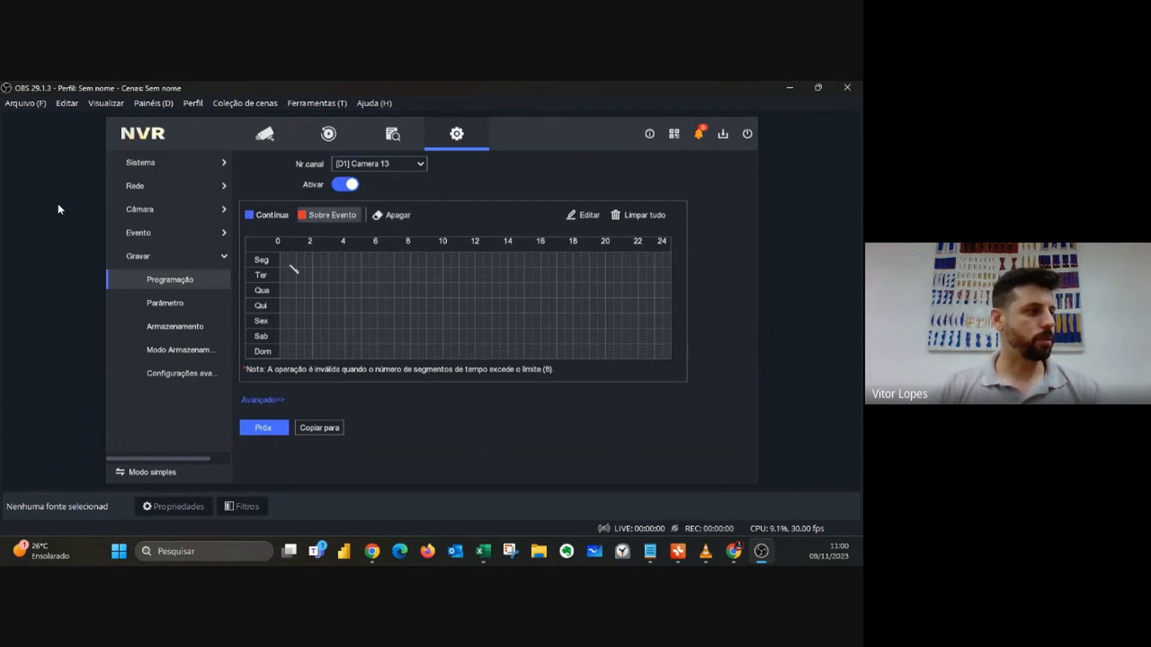
left_click_drag(289, 263, 666, 359)
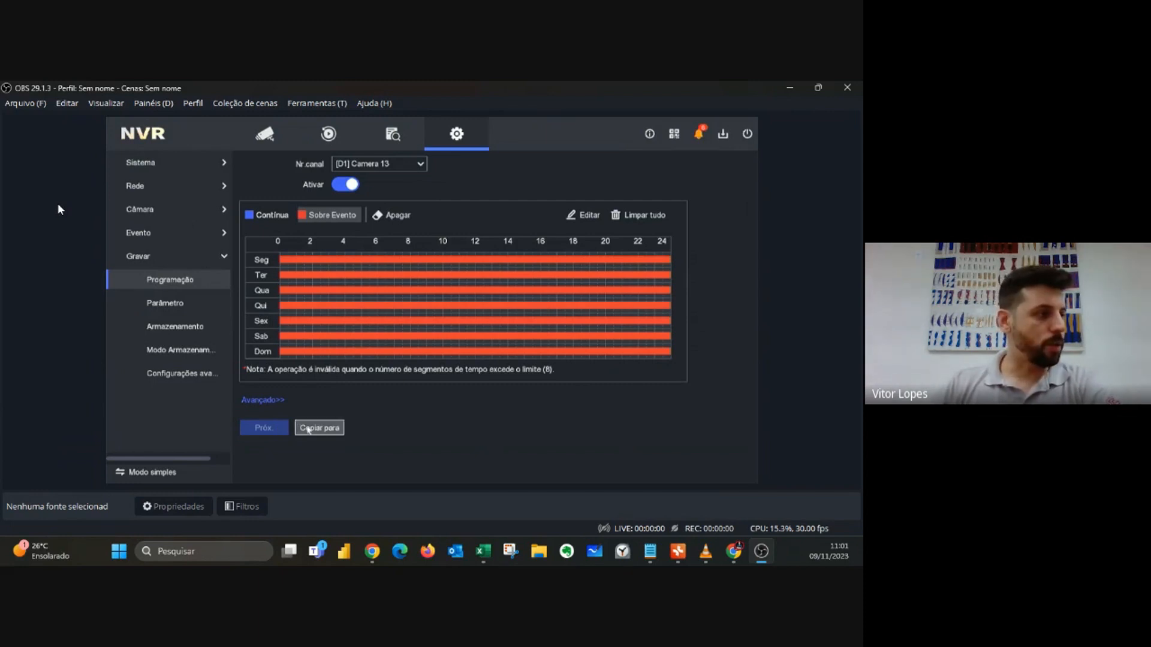
Copy the event recording schedule to all other IP channels, D2 to D8, and apply it
left_click(320, 429)
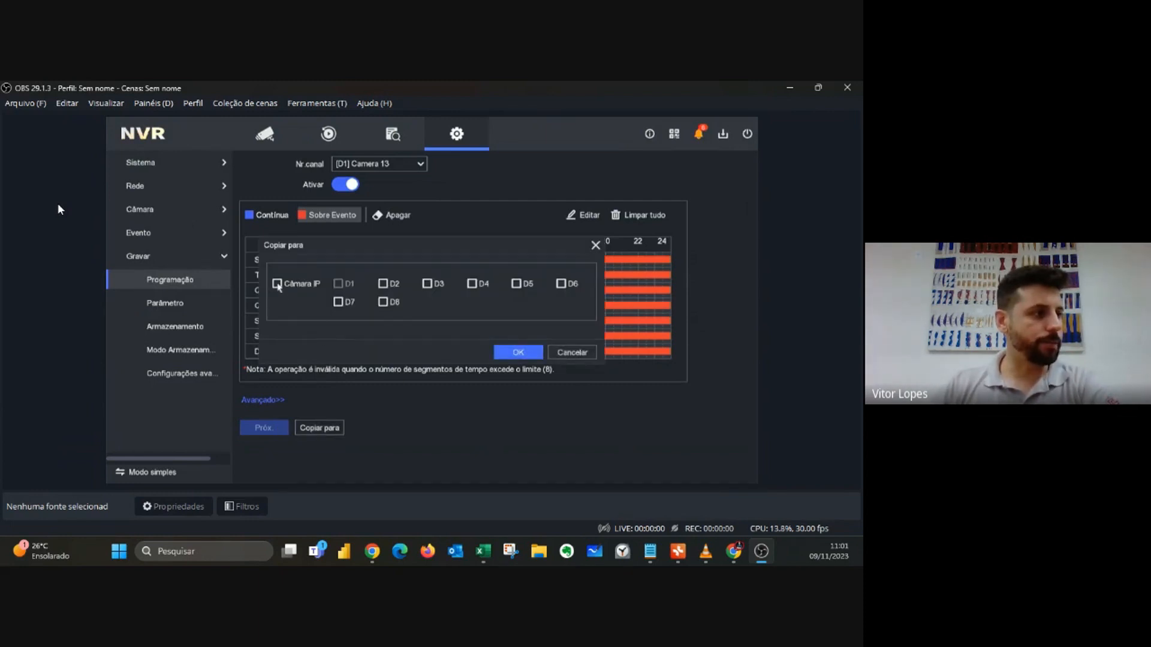
left_click(277, 284)
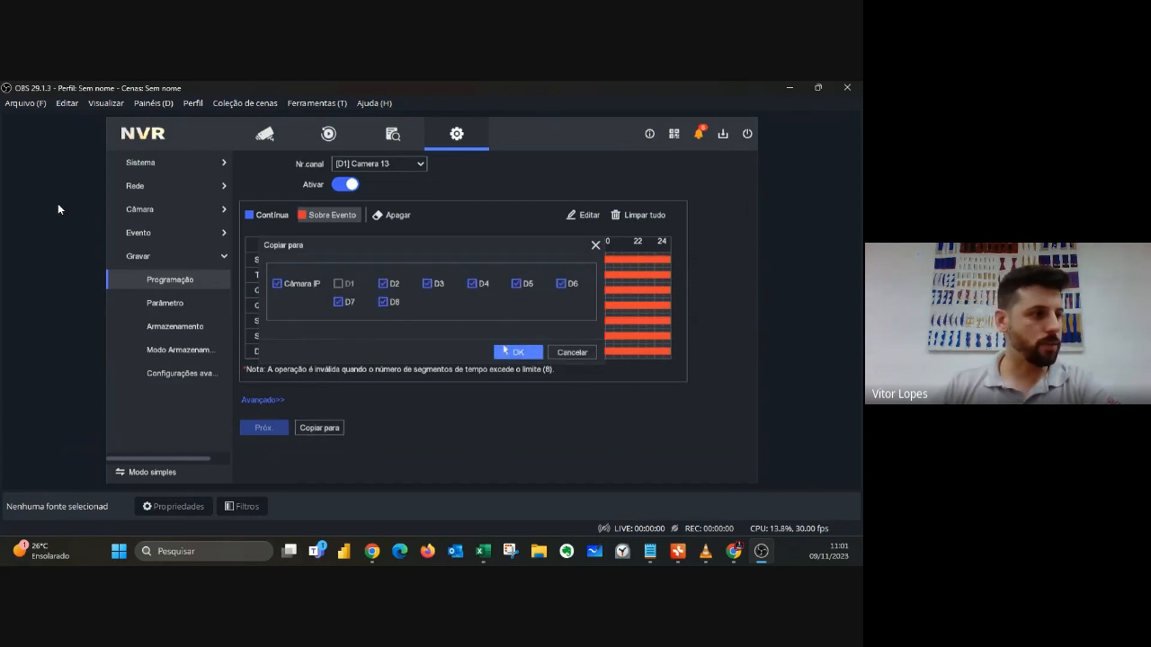
left_click(519, 352)
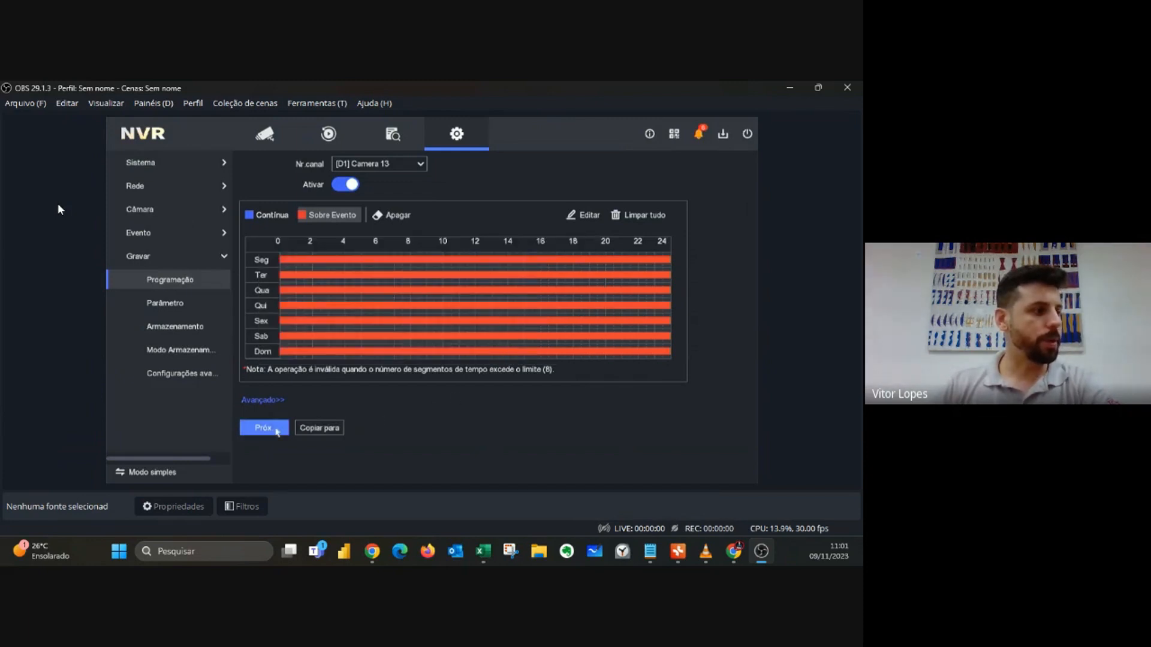
left_click(276, 428)
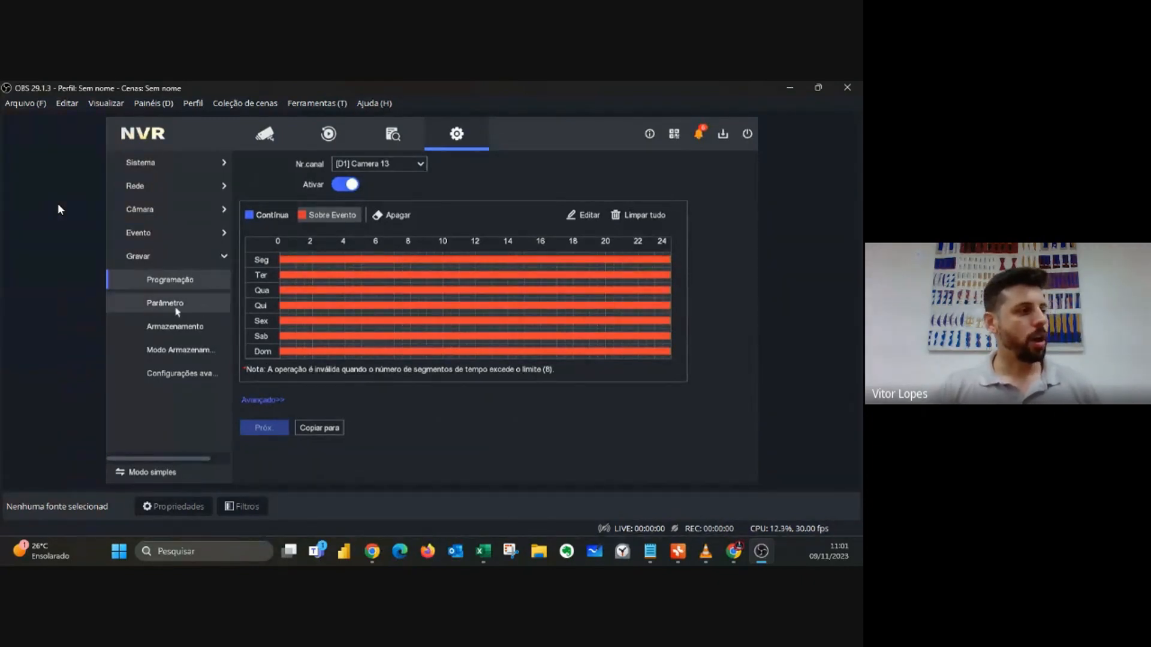
Open the storage mode quota settings for Camera 13, and switch to the HiTools Designer storage calculator in the browser
left_click(176, 309)
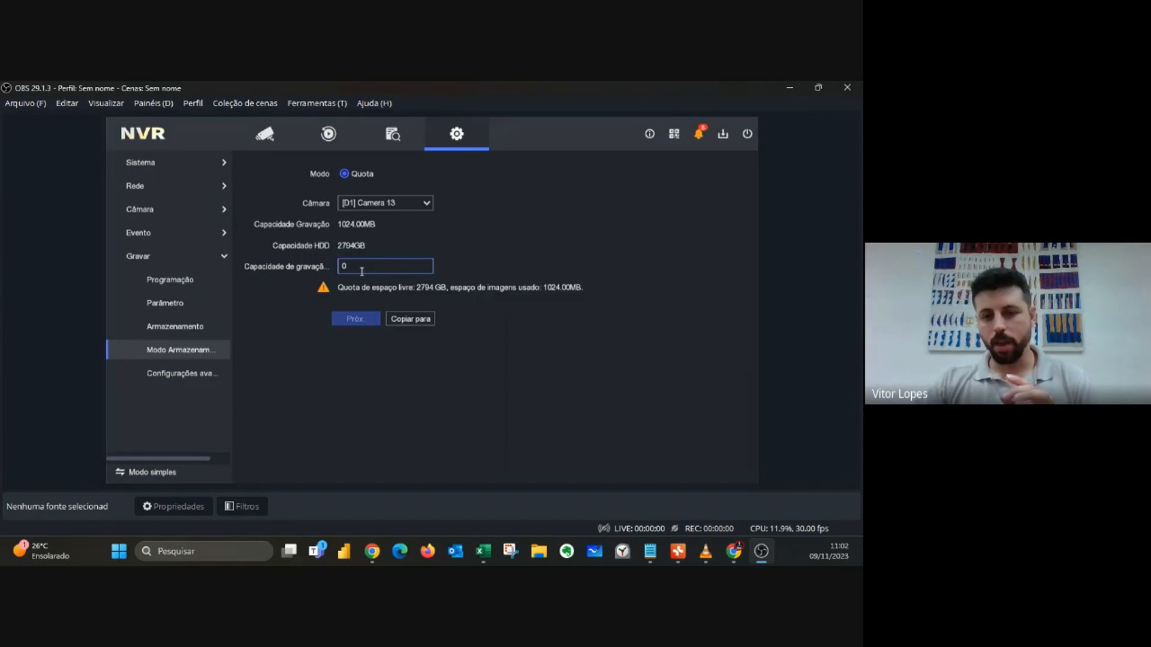
key("alt+Tab")
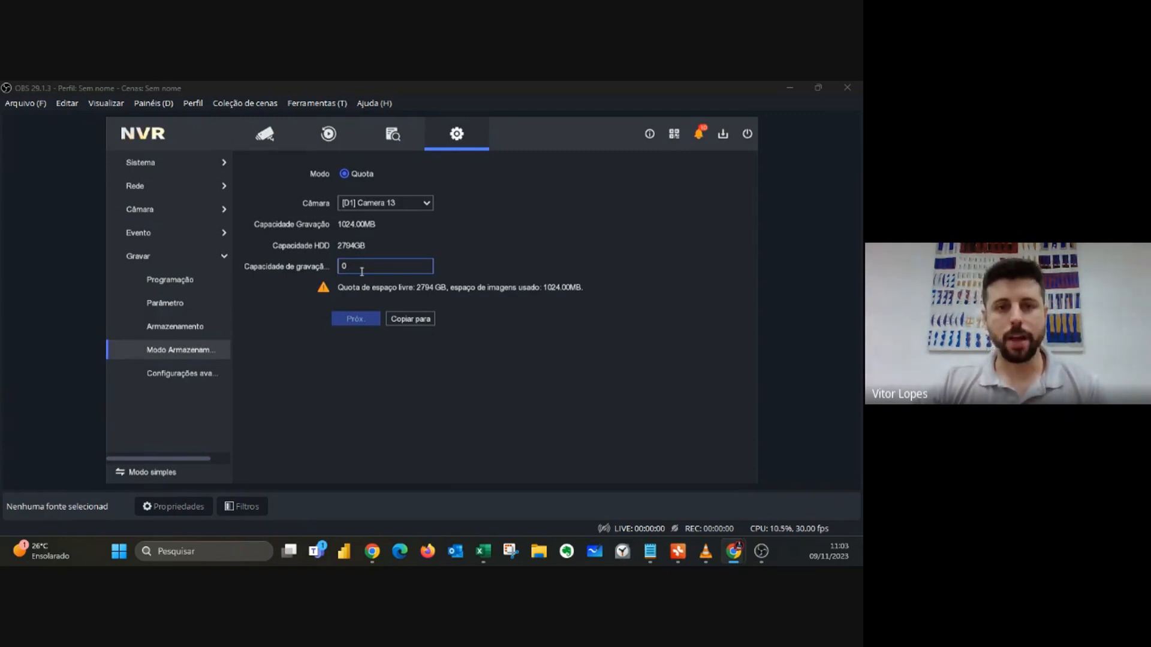
left_click_drag(0, 143, 554, 82)
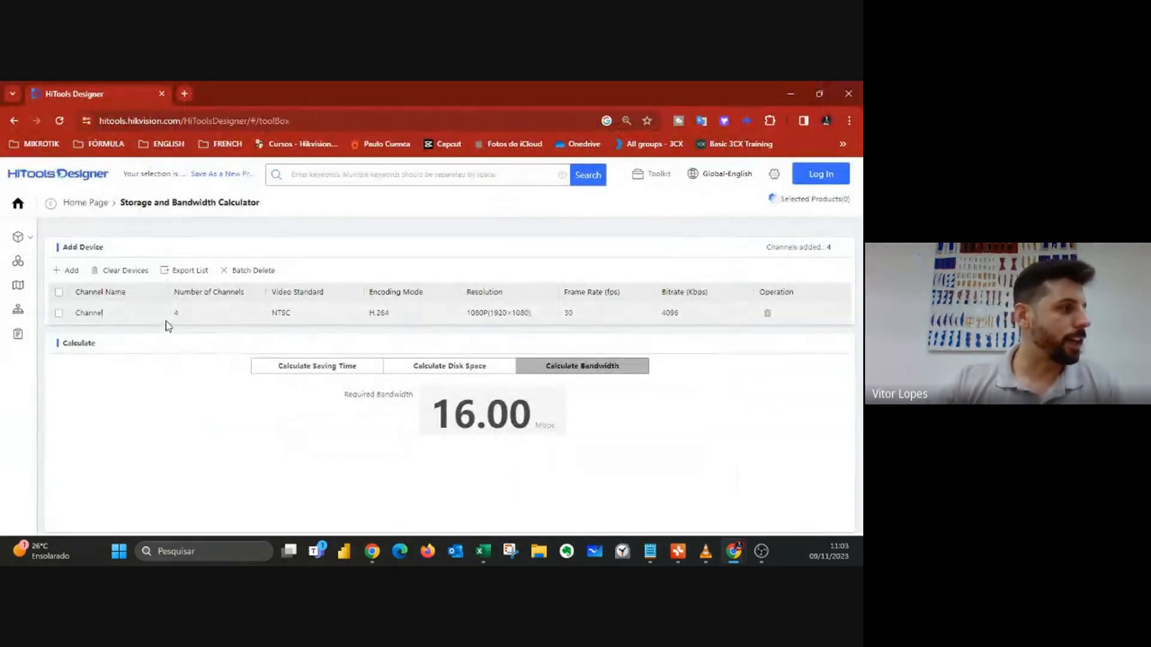
Set the number of channels to 1 and calculate the saving time
left_click(175, 317)
key("BackSpace")
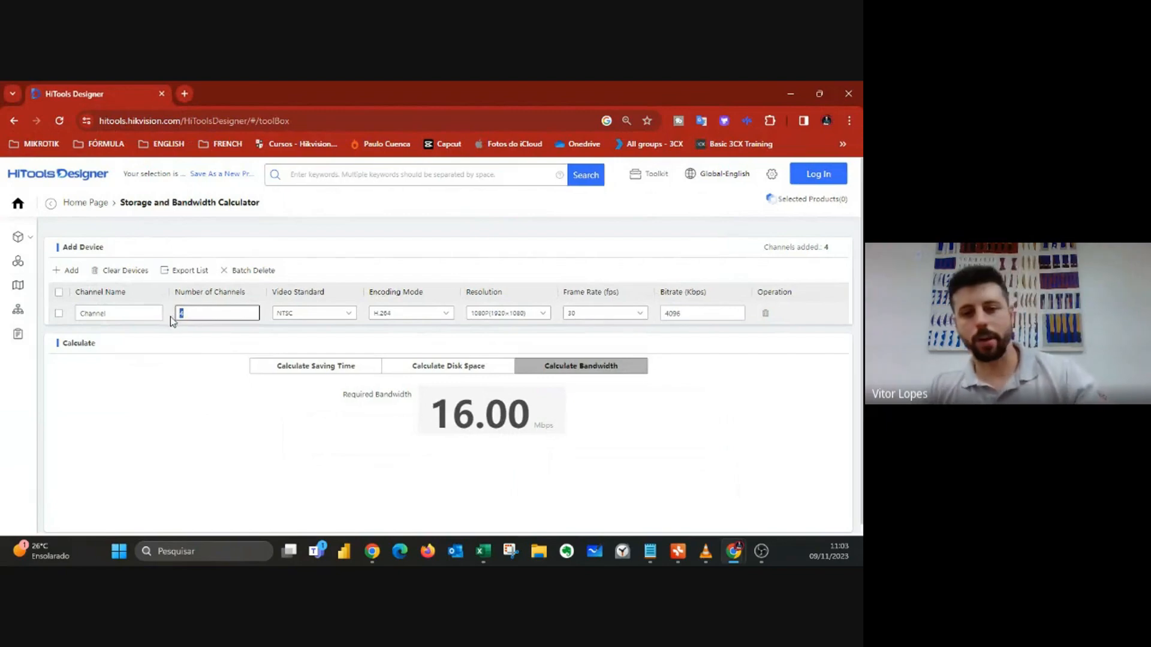
type("1")
left_click(309, 364)
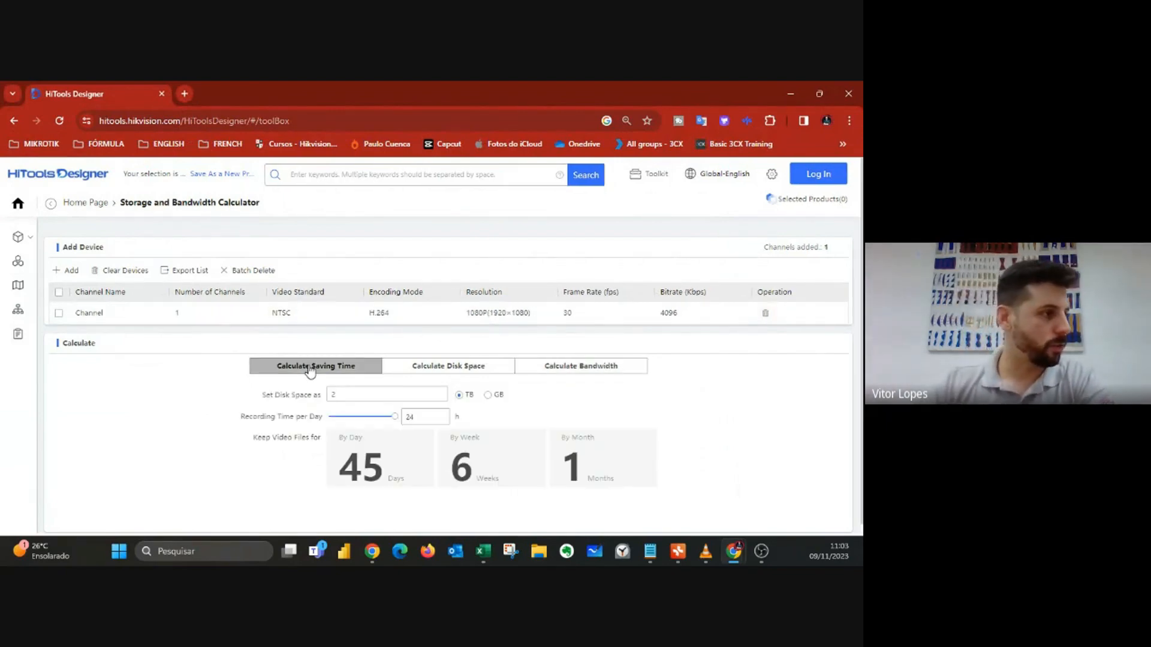
Set the channel's encoding mode to H.265 and its resolution to 1080P (1920×1080)
left_click(190, 320)
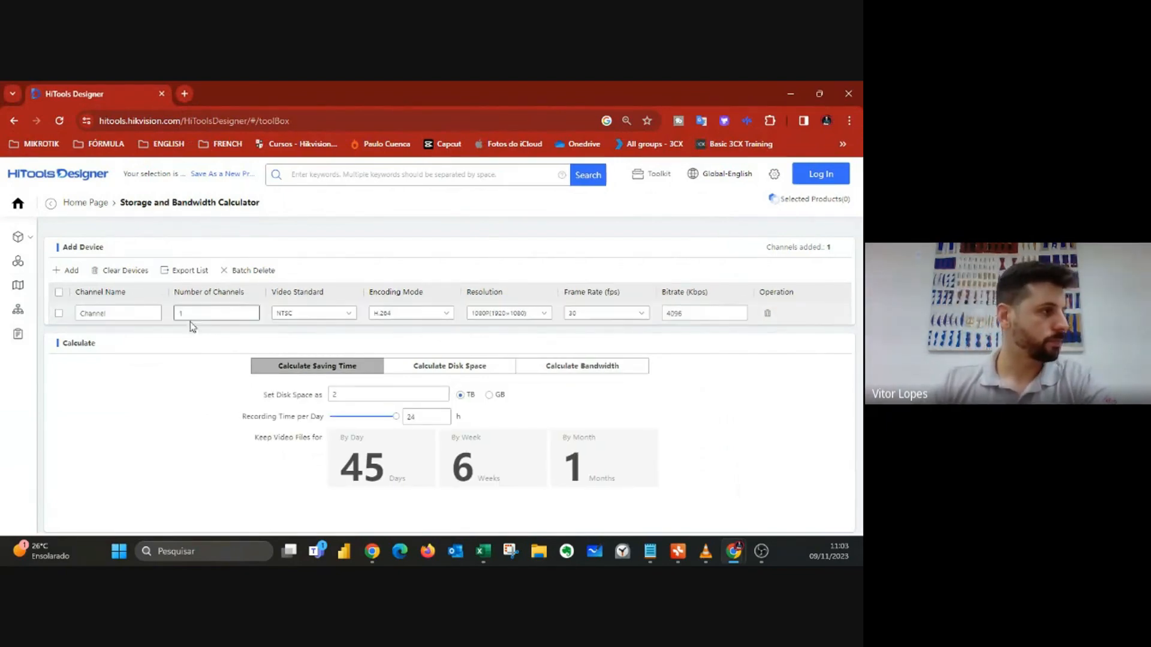
left_click(401, 314)
left_click(384, 355)
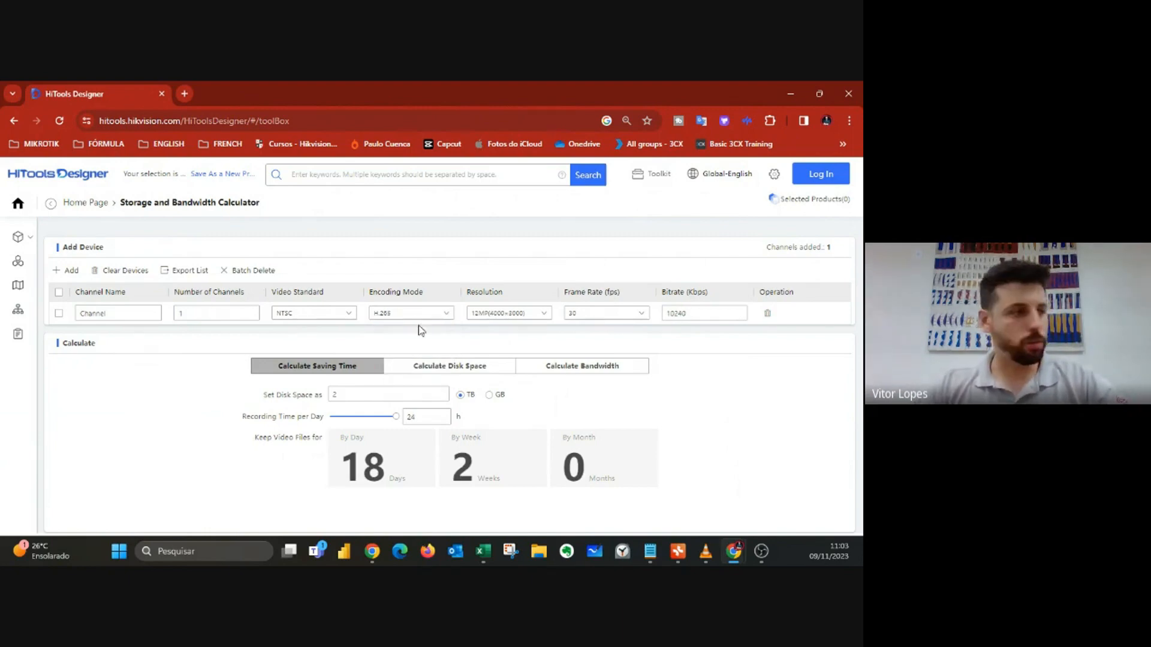
left_click(510, 313)
scroll(487, 419, "down", 3)
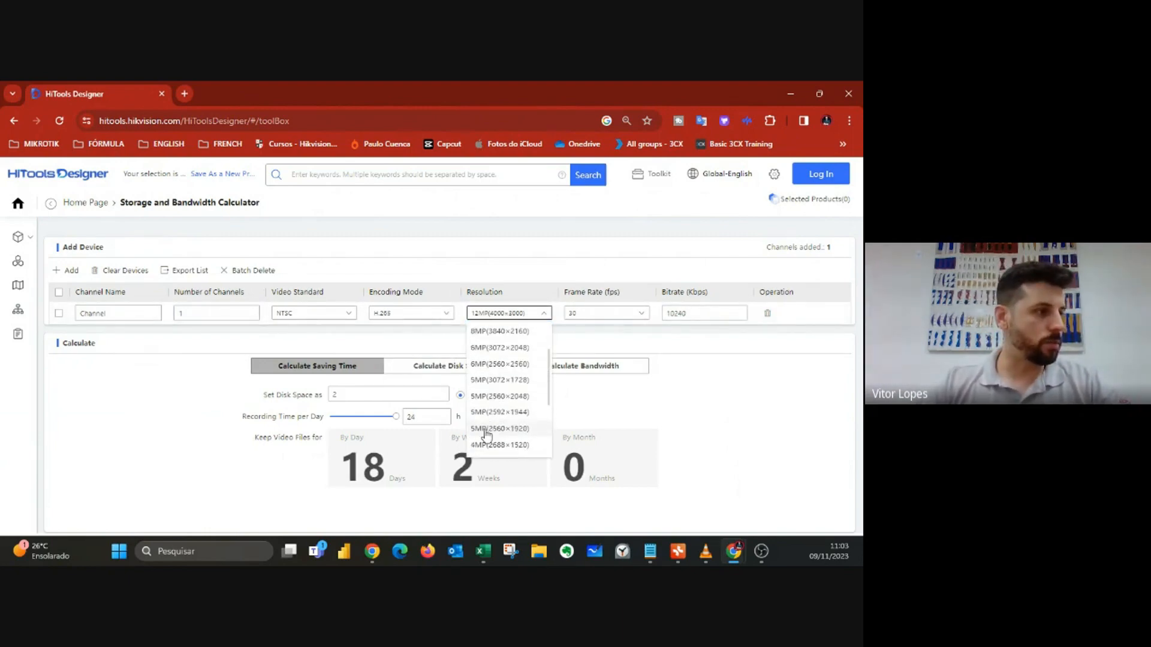
left_click(486, 431)
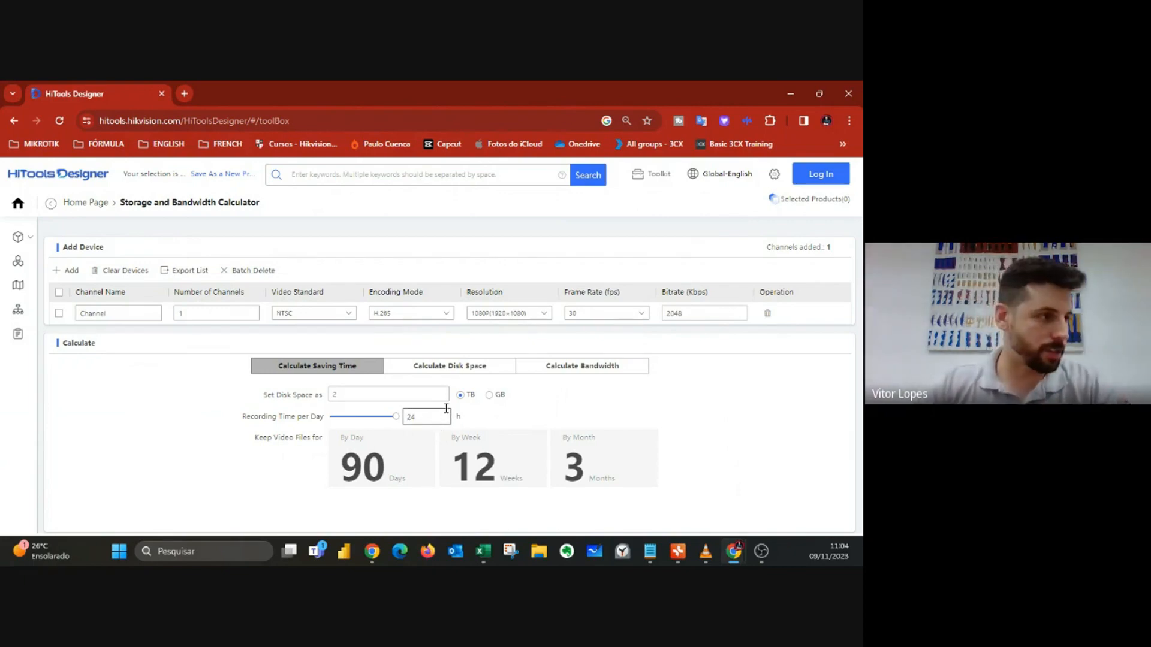
Switch the disk space unit to GB and calculate the saving time for 90, 100 and finally 200 GB
left_click(488, 395)
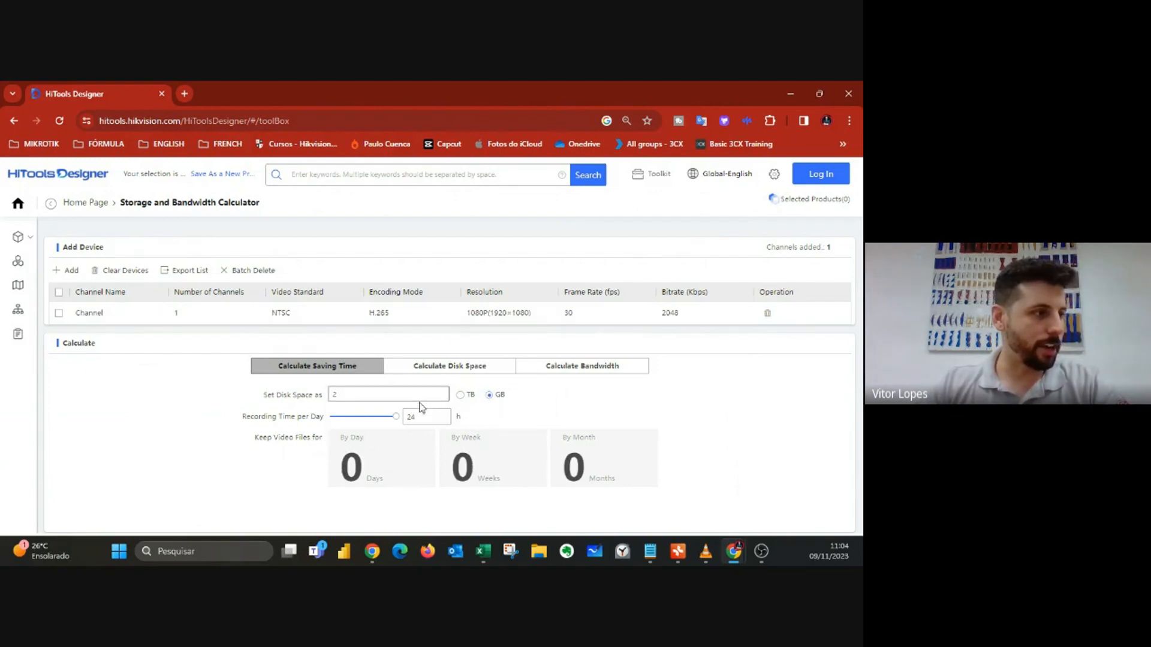
left_click_drag(368, 398, 322, 397)
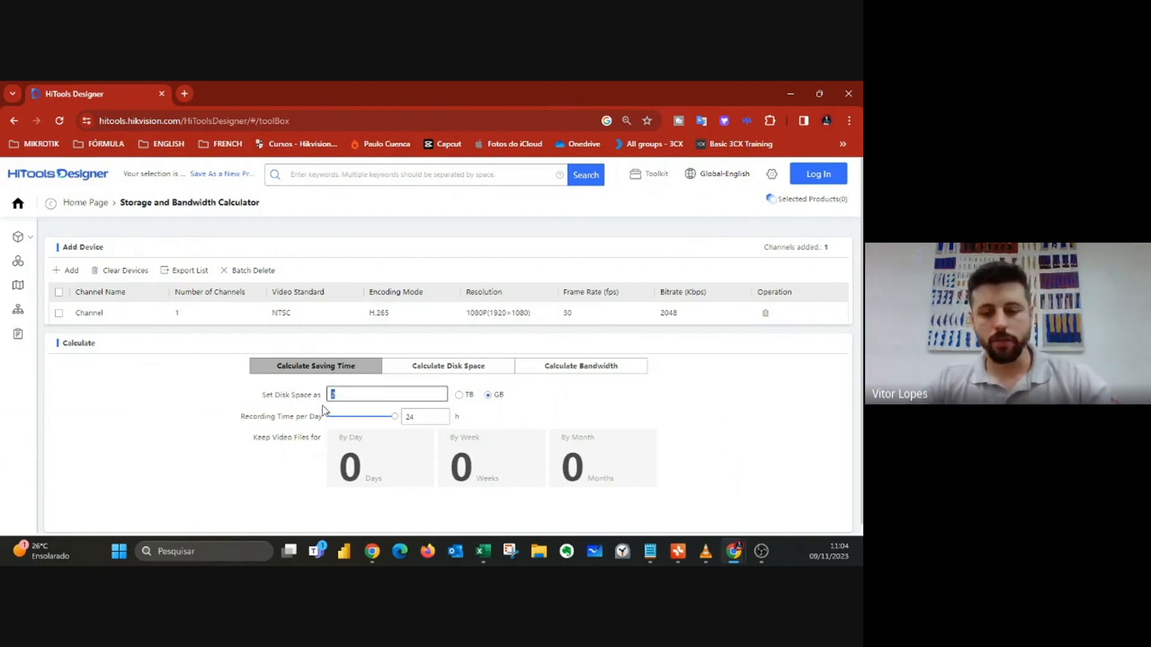
type("90")
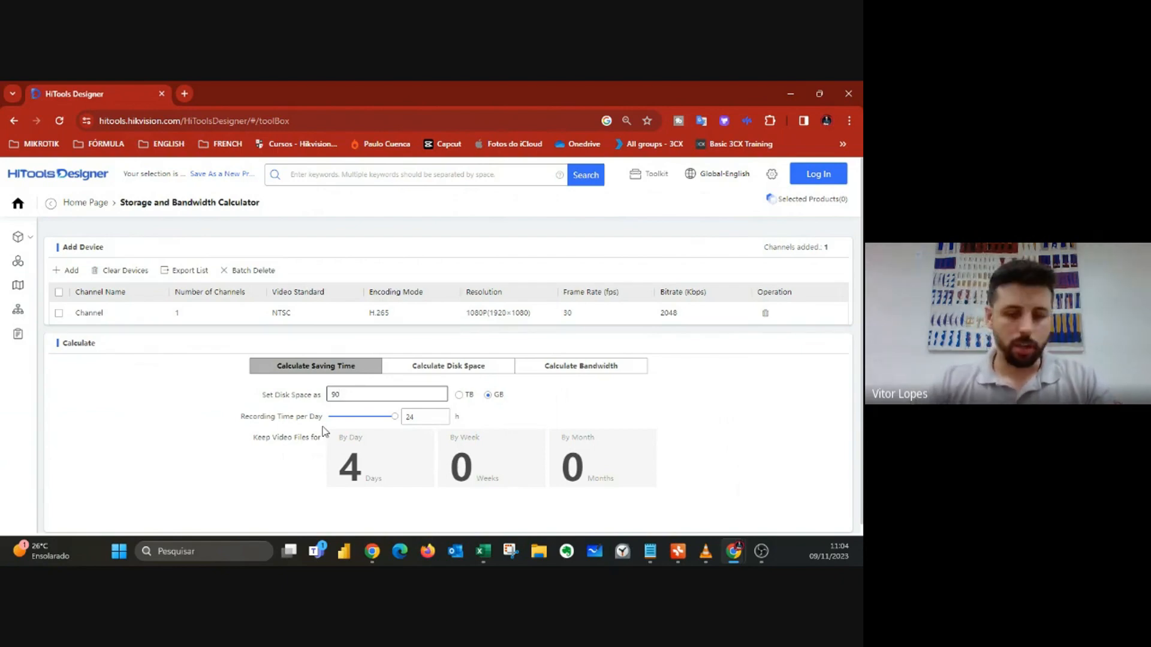
key("BackSpace")
type("100")
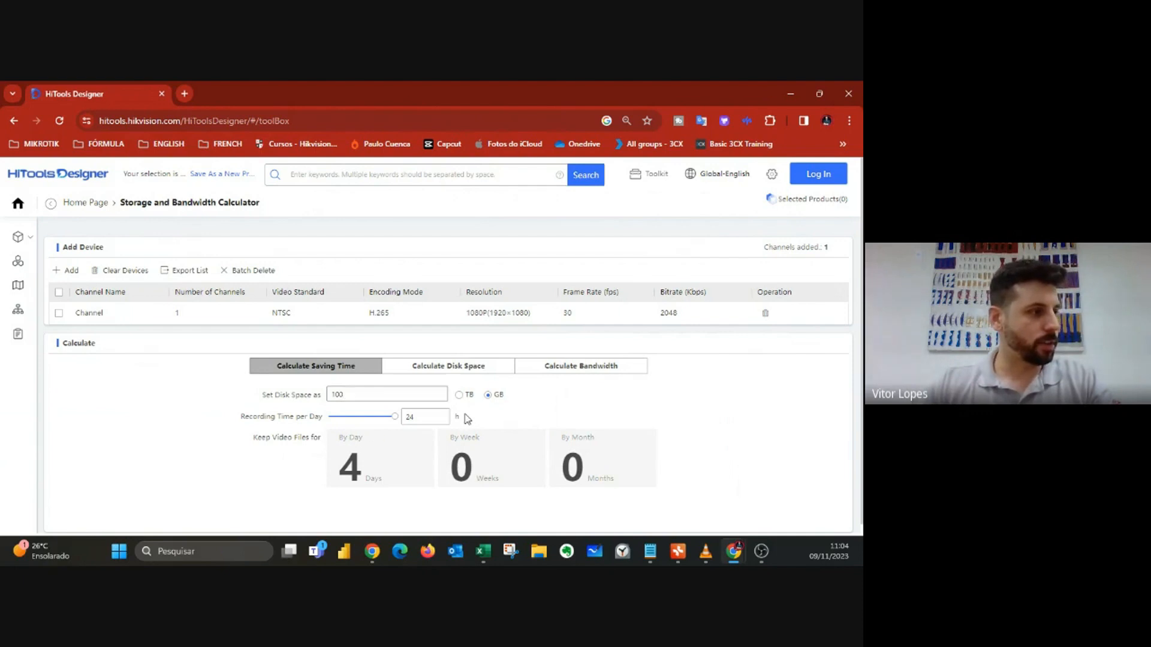
left_click_drag(379, 399, 330, 394)
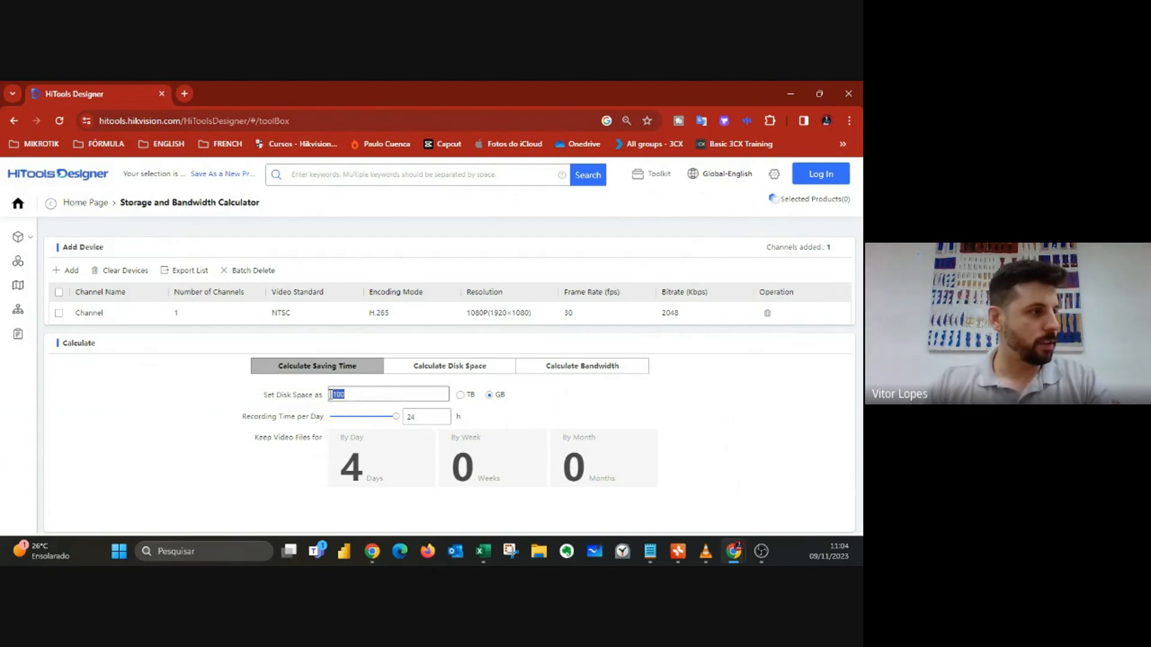
type("200")
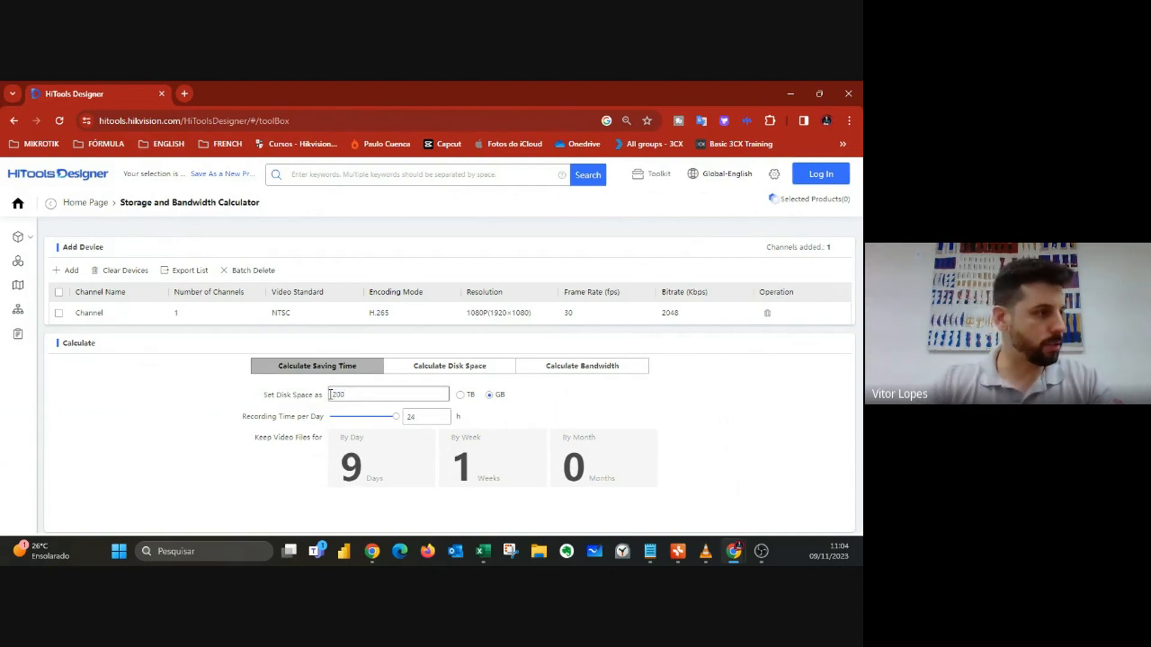
Calculate the saving time for 180 GB of disk space, and return to the NVR's storage quota settings
key("BackSpace")
key("BackSpace")
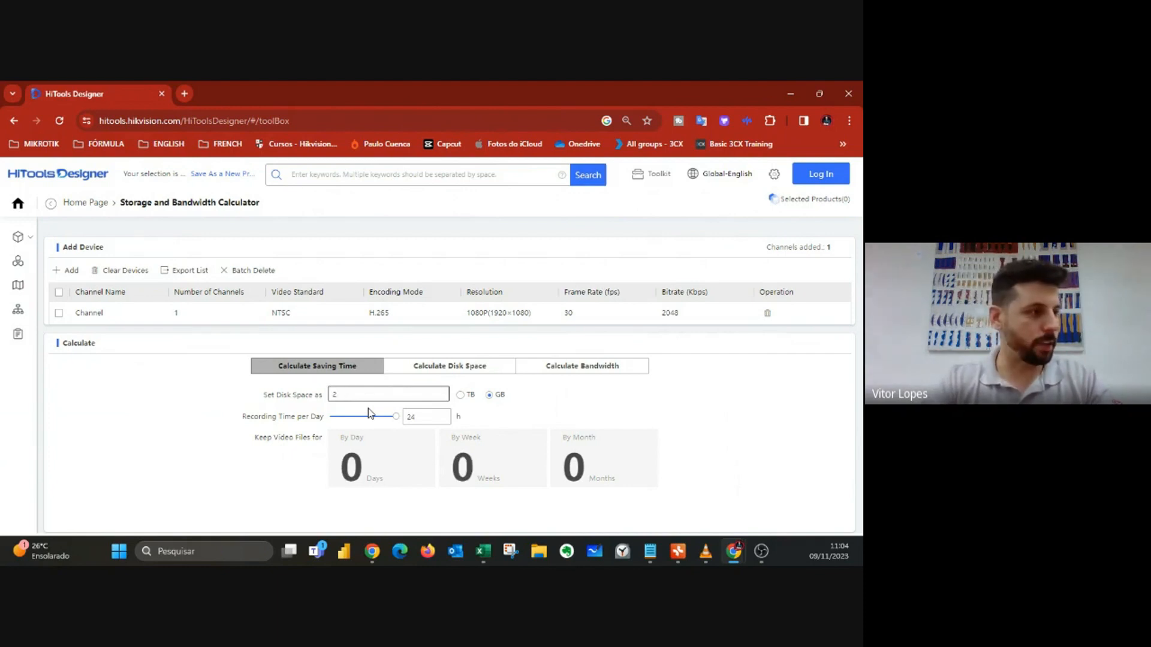
type("180")
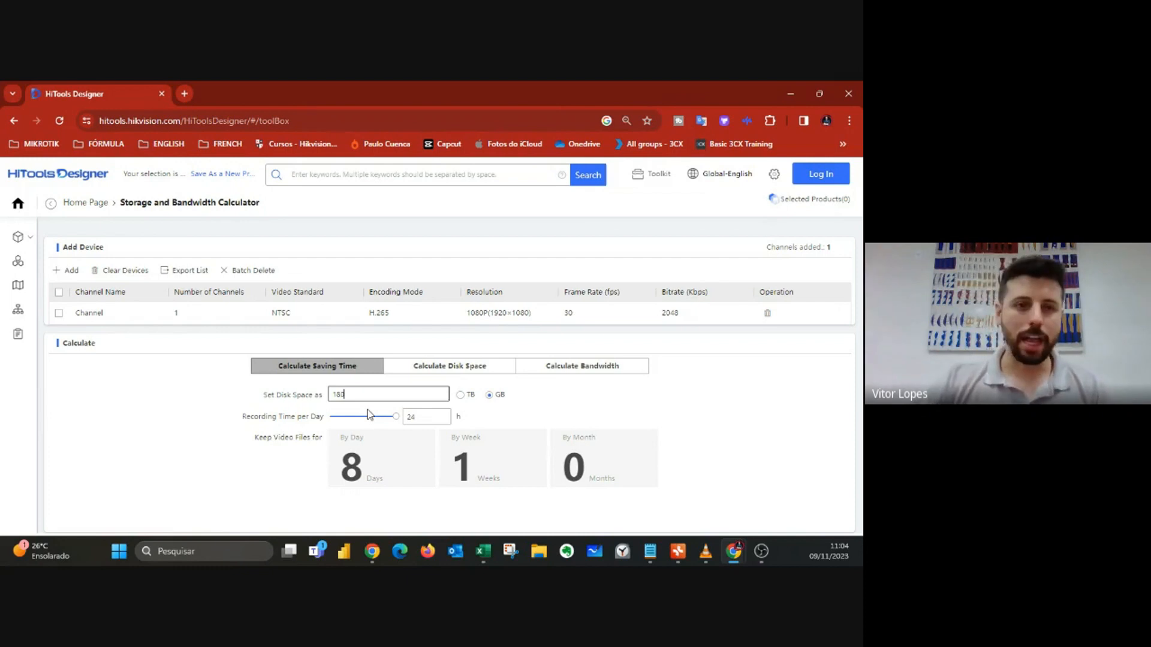
left_click(789, 95)
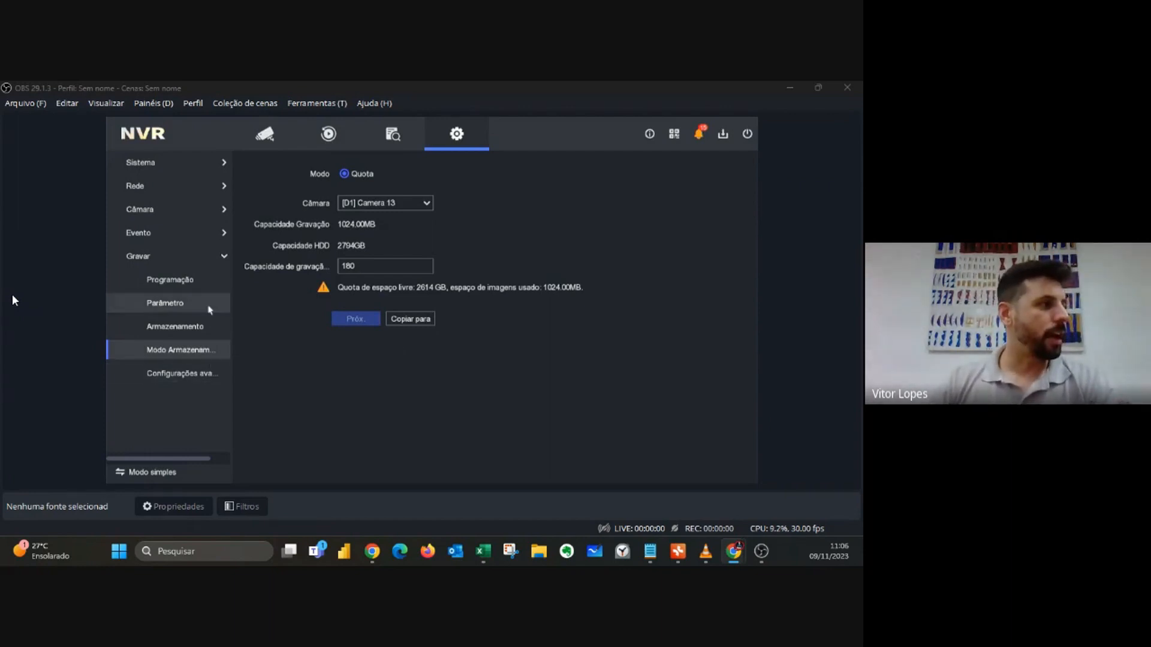
Play back Camera 13's recording with the timeline narrowed to a 30-minute span, and pause the playback
left_click(330, 140)
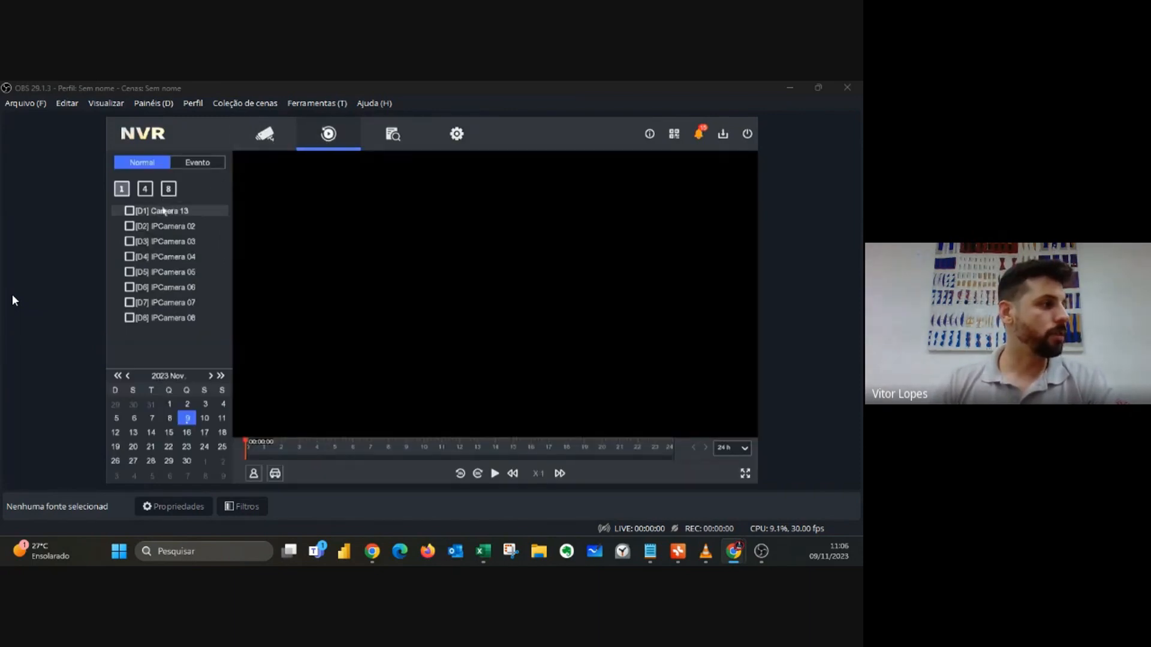
left_click(129, 211)
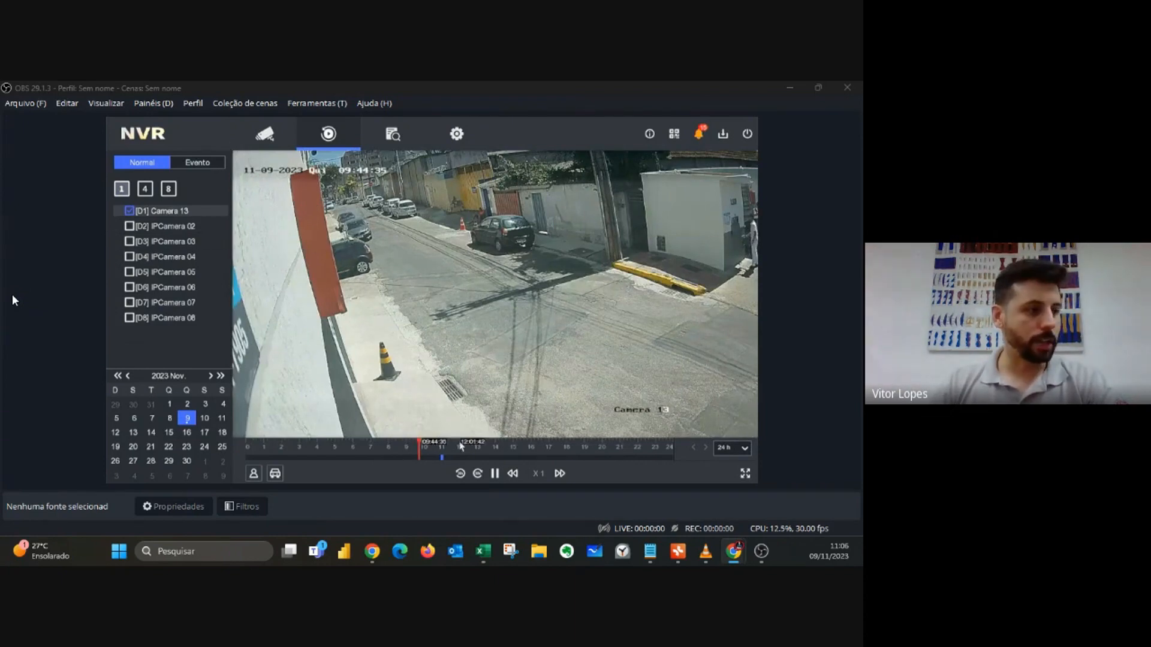
scroll(467, 458, "up", 4)
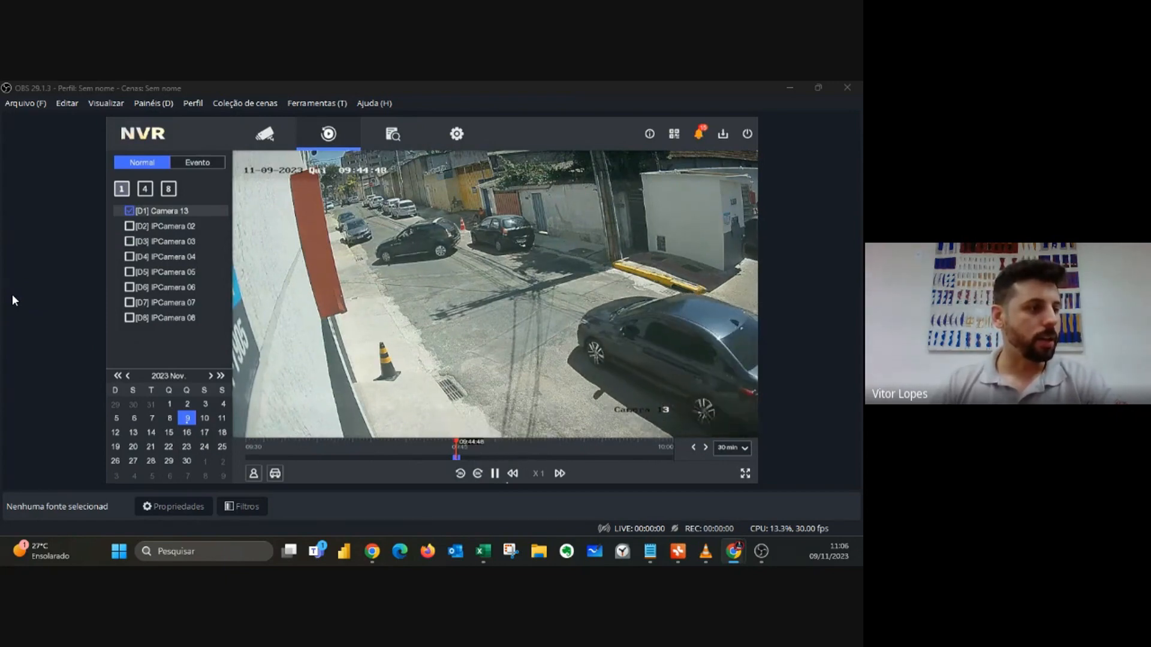
left_click(495, 473)
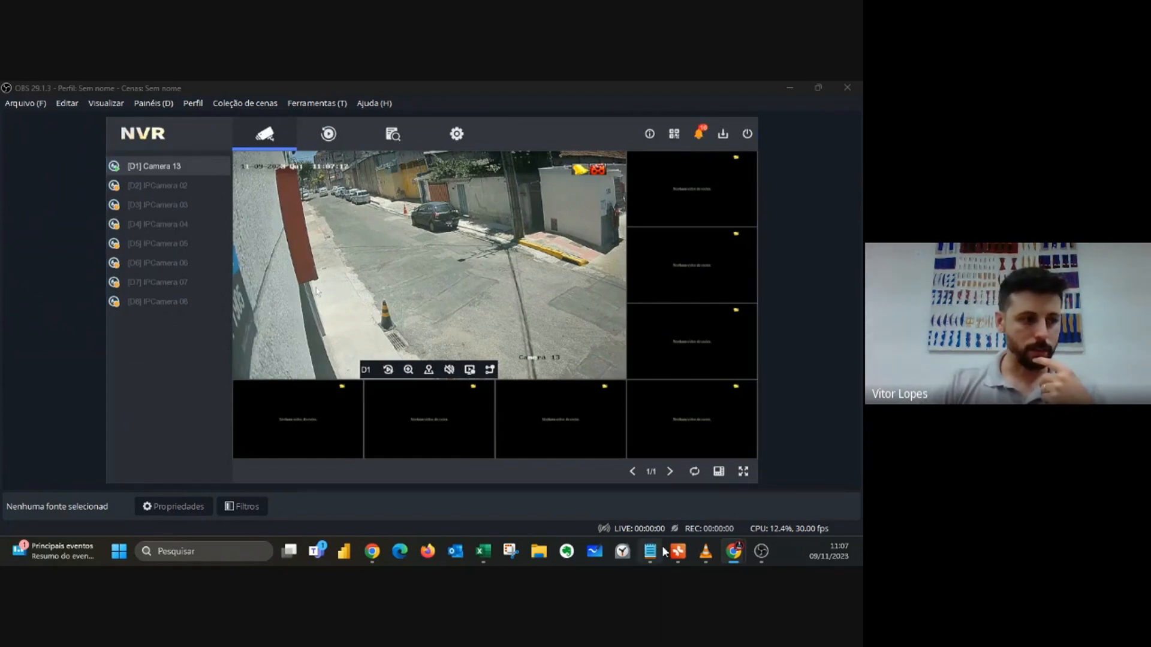
Switch to the mind map window "06 - Etapas de Implantação"
mouse_move(676, 554)
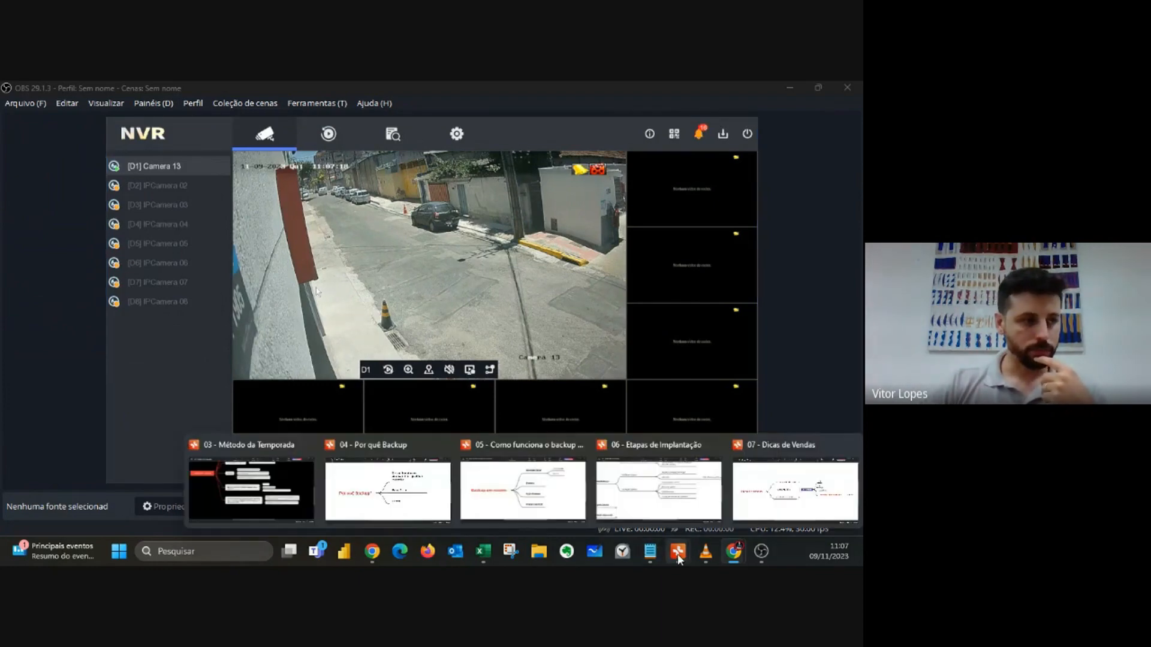
left_click(682, 517)
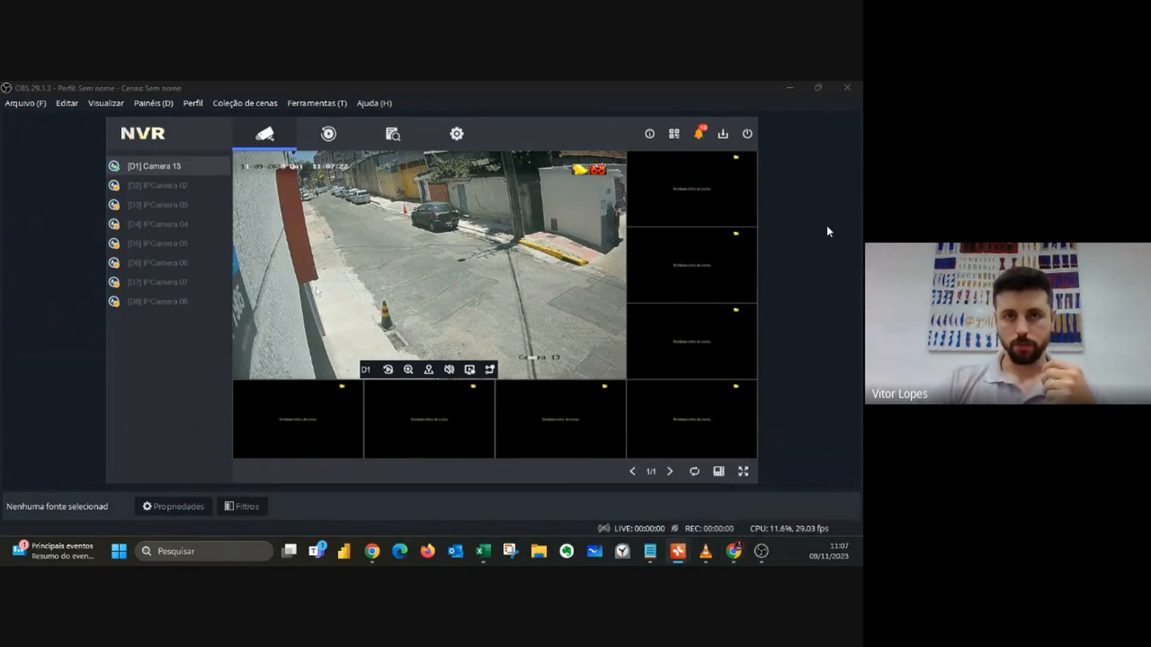